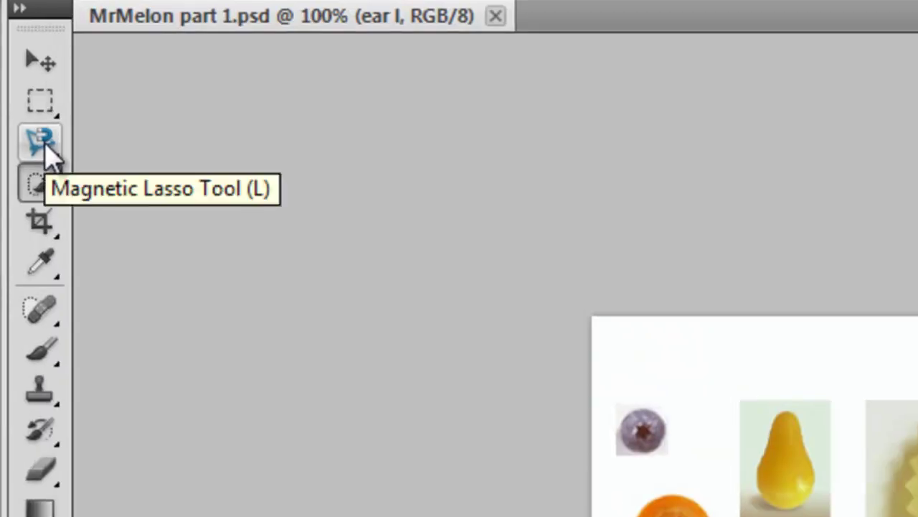
Step: Switch to the Polygonal Lasso tool and fit the whole document on screen
left_click(42, 154)
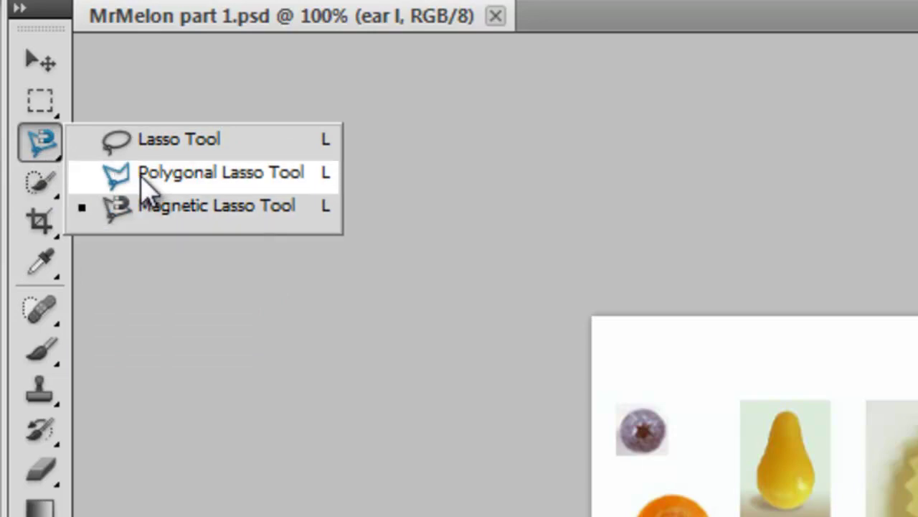
left_click(163, 208)
key("alt+v")
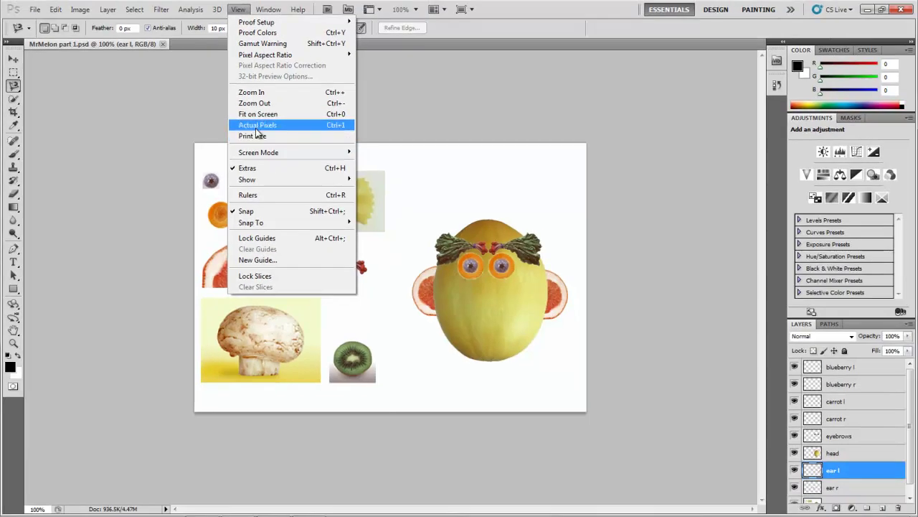
left_click(257, 114)
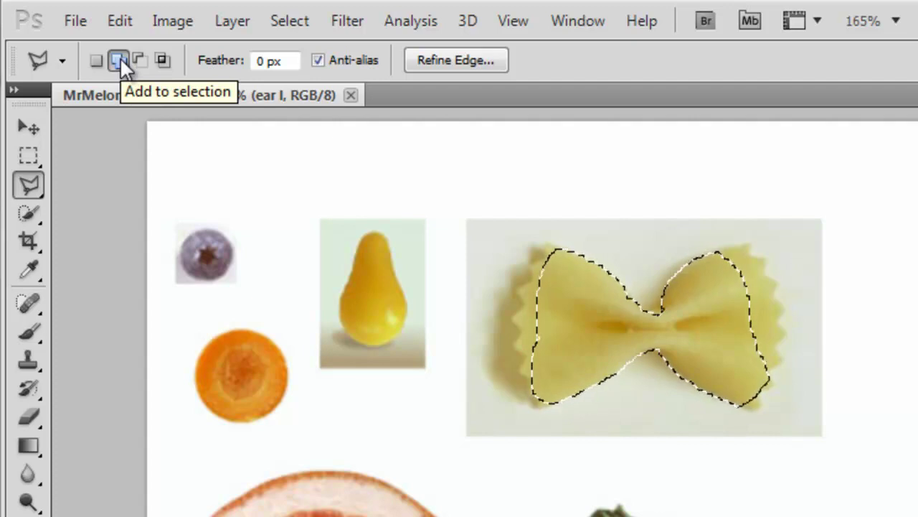
Step: Set the lasso to Add to selection and zoom in on the bow tie
left_click(120, 60)
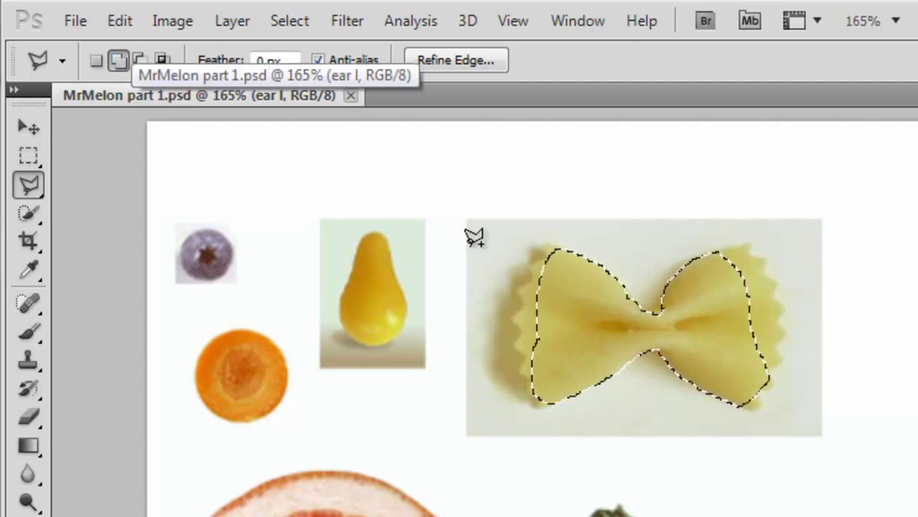
key("alt")
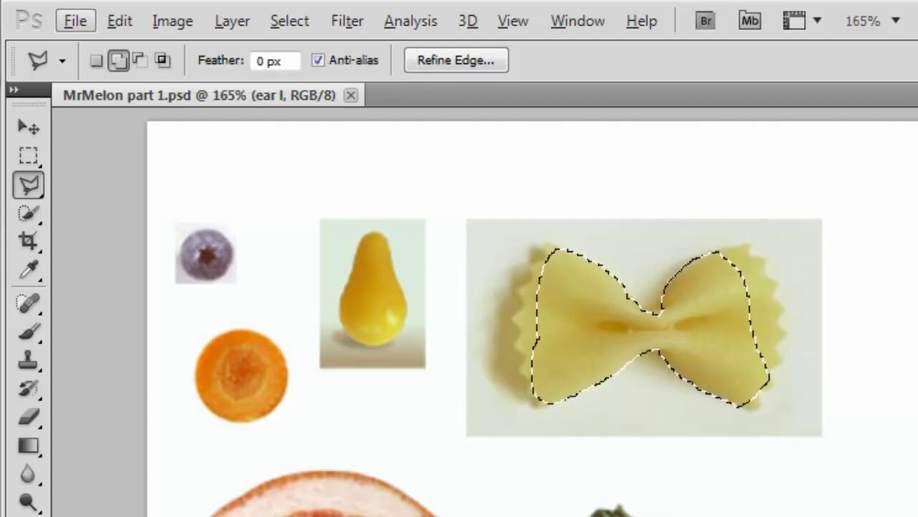
key("z")
left_click(552, 307)
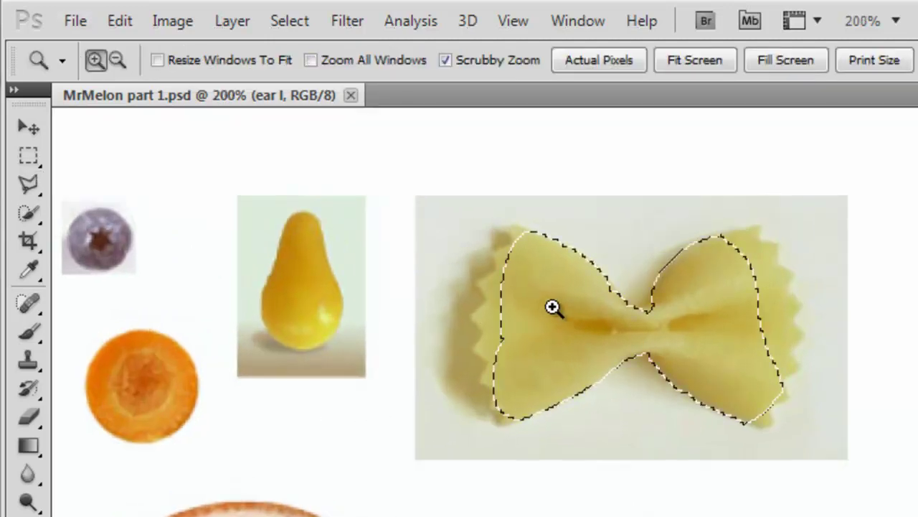
left_click(547, 299)
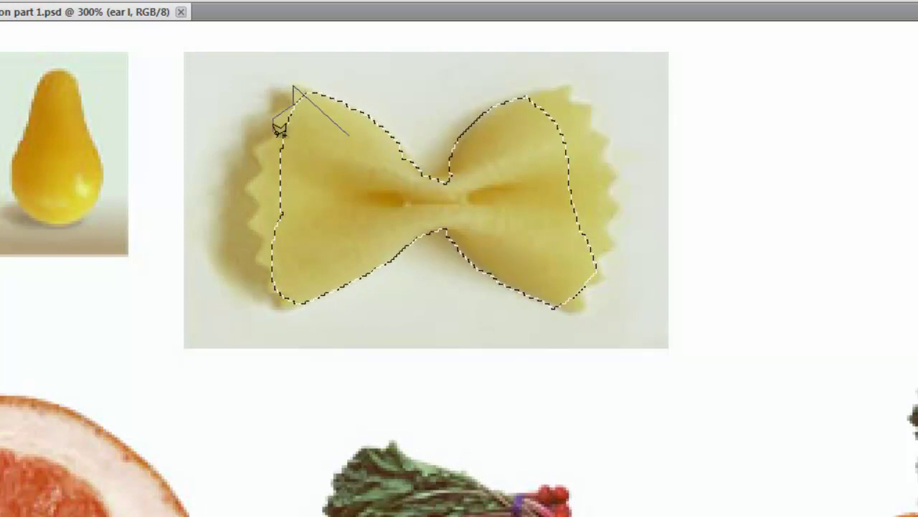
Step: Add the left wing's scalloped edge to the selection with a closed polygonal outline
left_click(253, 147)
left_click(256, 174)
left_click(248, 190)
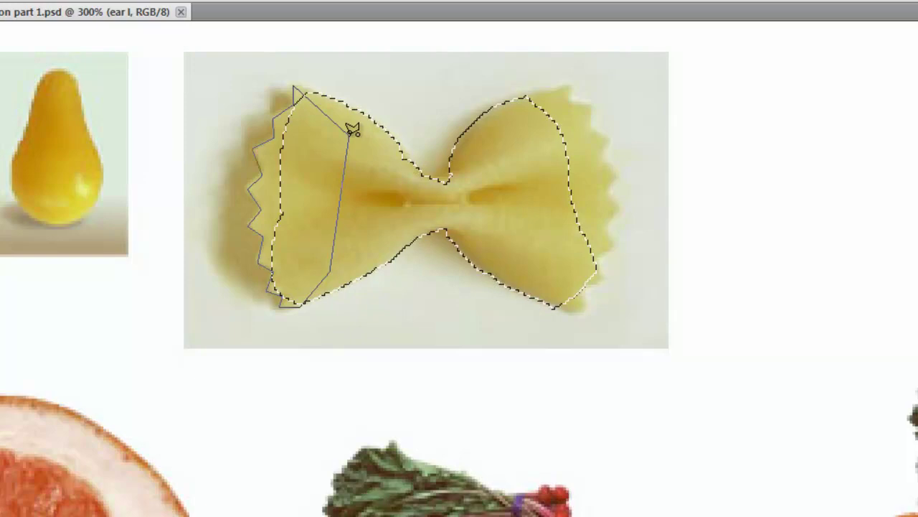
left_click(351, 130)
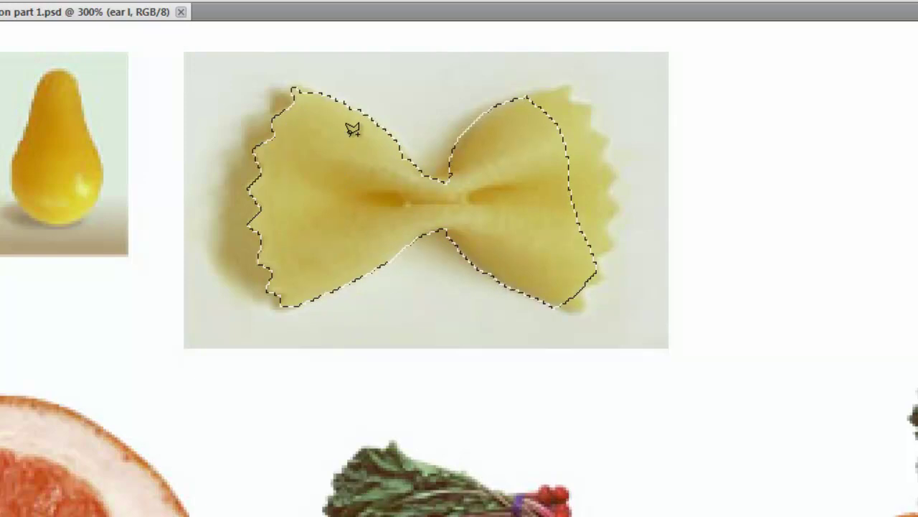
Step: Trace down the right wing's zigzag edge to its bottom with polygonal lasso points
left_click(570, 92)
left_click(590, 110)
left_click(590, 130)
left_click(607, 140)
left_click(599, 160)
left_click(615, 175)
left_click(606, 192)
left_click(621, 207)
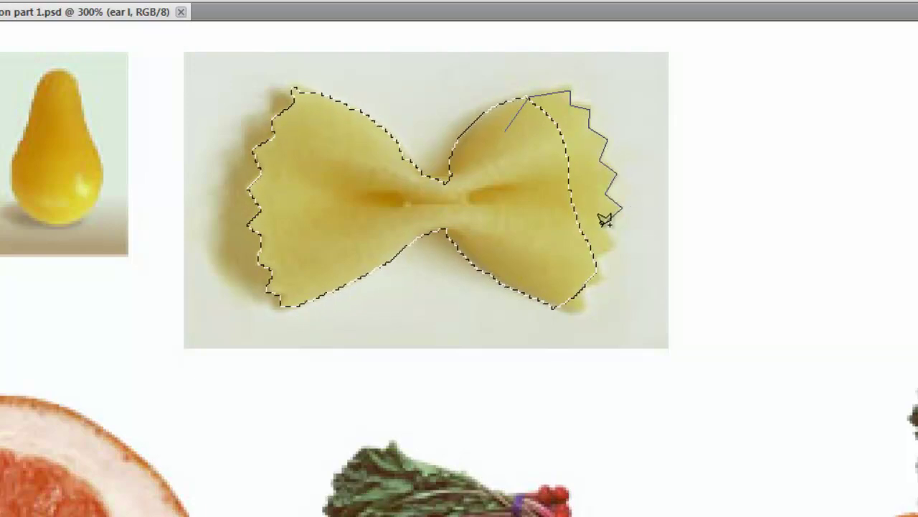
left_click(610, 227)
left_click(622, 245)
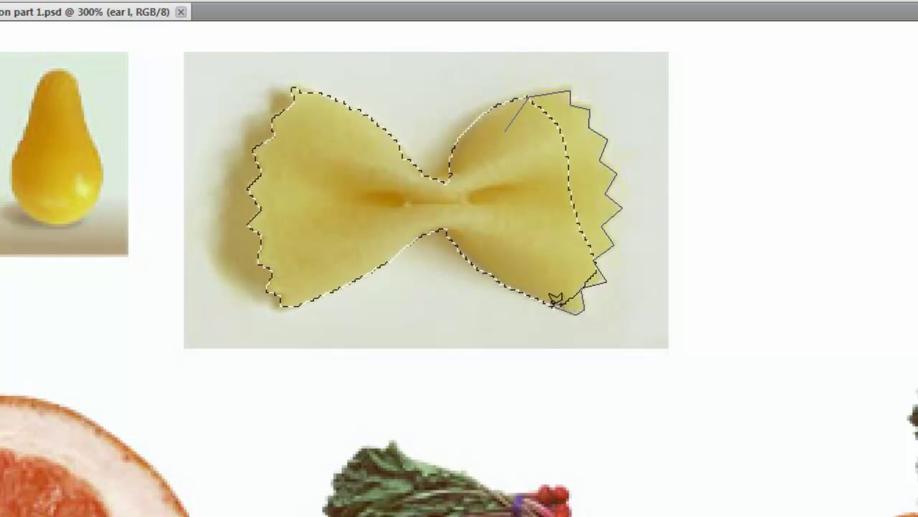
Step: Close the right-wing outline, then use the freehand Lasso with Shift/Alt add and subtract corrections
left_click(510, 127)
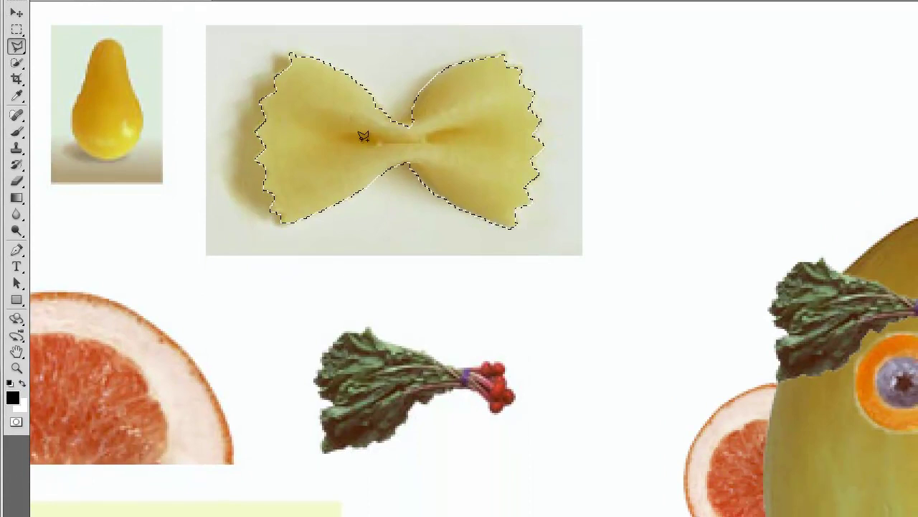
left_click(16, 46)
left_click(61, 44)
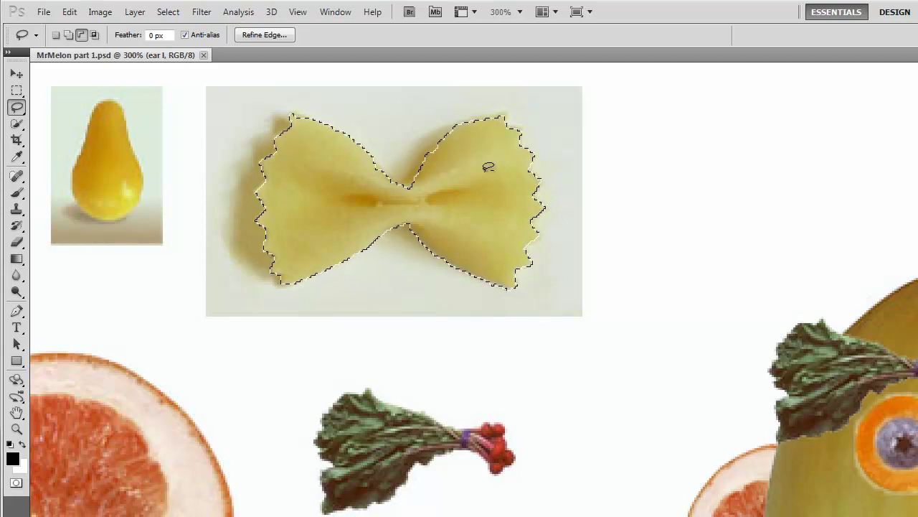
key("shift")
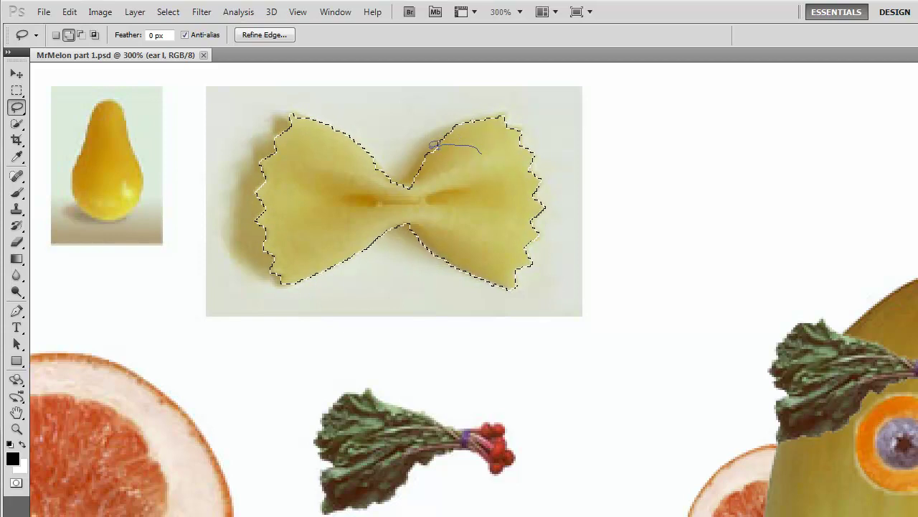
key("alt")
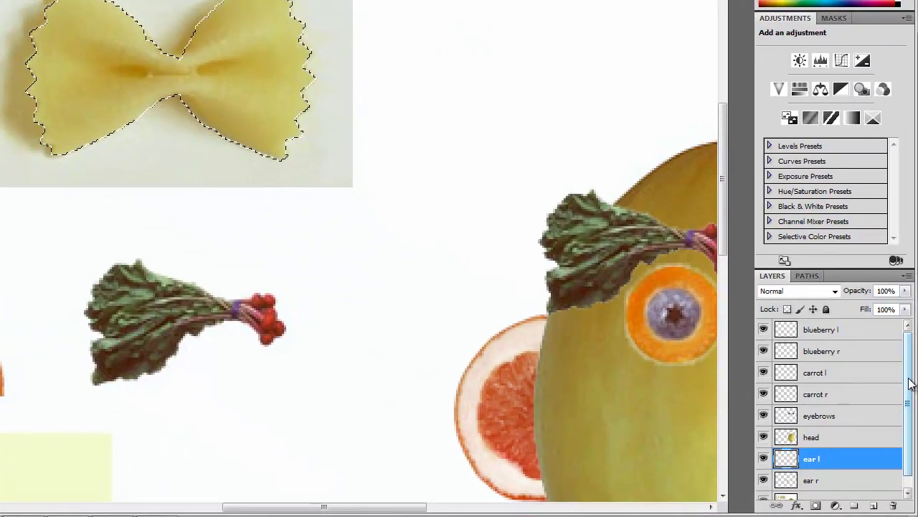
Step: Copy the bow-tie selection from Layer 0 onto a new Layer 1 with Ctrl+J, zooming out afterwards
left_click_drag(912, 459, 913, 470)
left_click(814, 490)
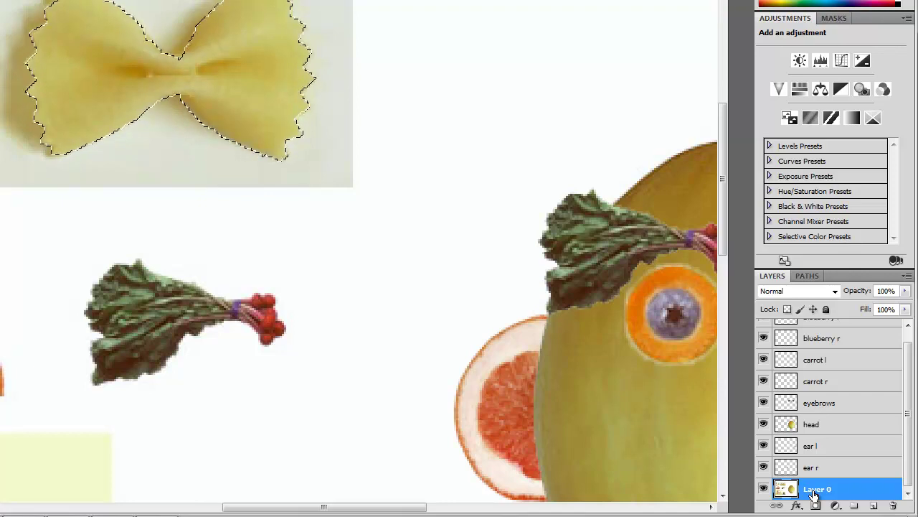
key("ctrl+j")
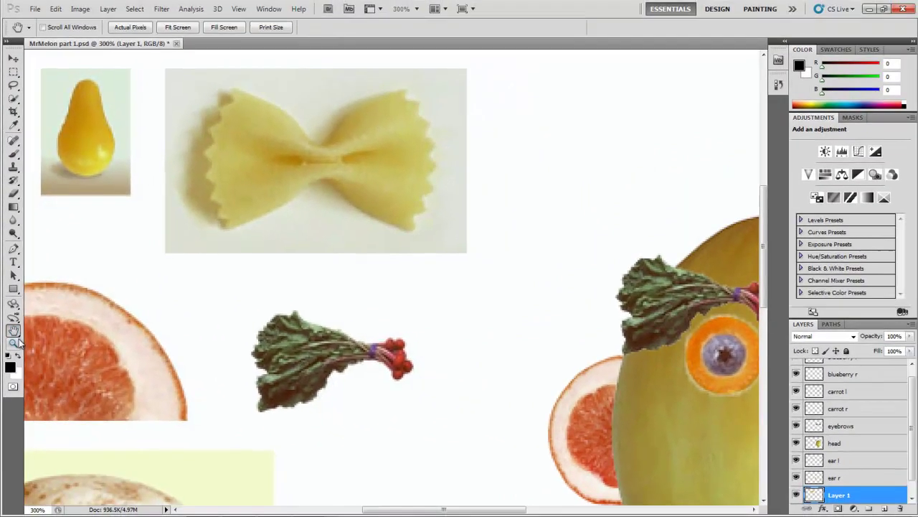
left_click(16, 359)
scroll(137, 311, "down", 1)
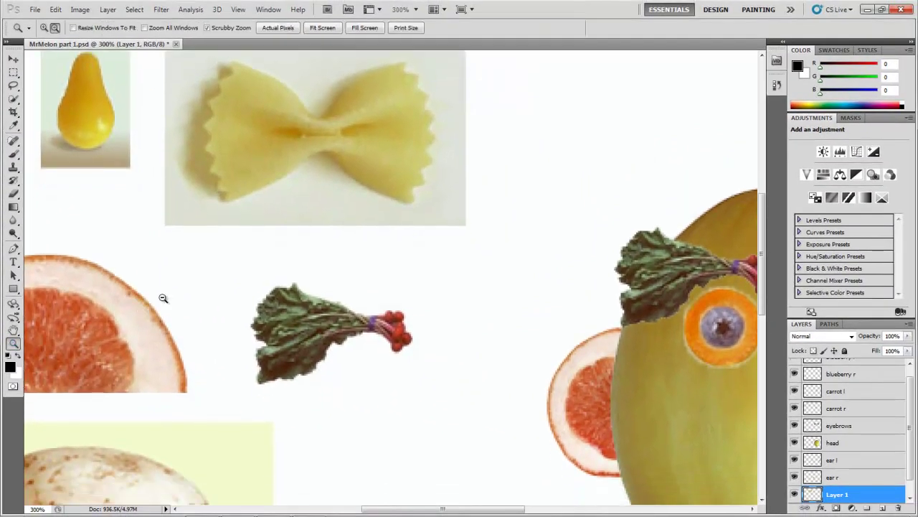
left_click(173, 290, "alt")
left_click(173, 290, "alt")
left_click(201, 246)
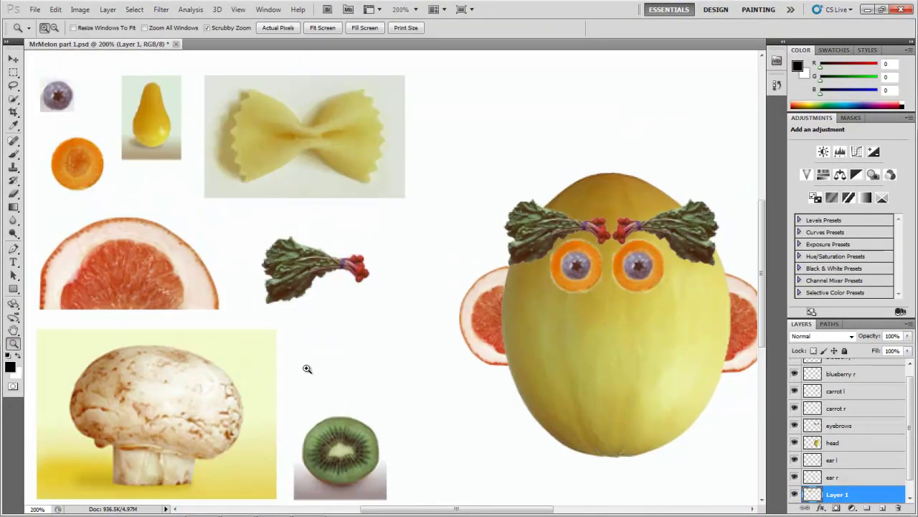
Step: Move the bow tie under the melon's chin and stack its layer above head
left_click(14, 58)
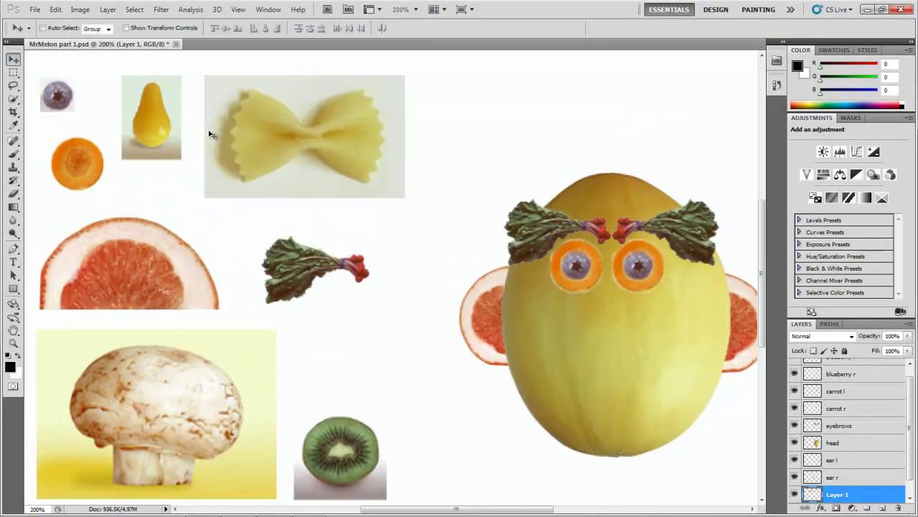
left_click_drag(271, 153, 566, 461)
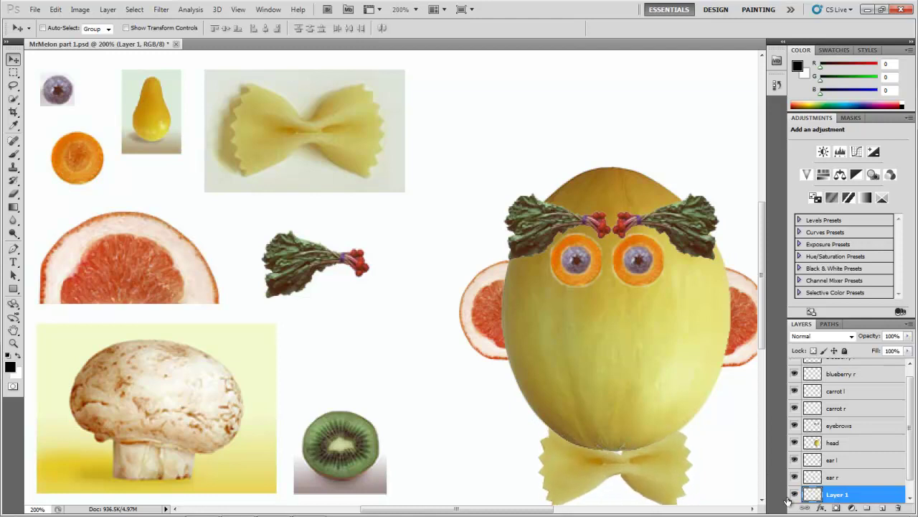
left_click_drag(833, 495, 816, 443)
left_click_drag(624, 477, 623, 452)
Step: Rename Layer 1 to bowtie
double_click(838, 442)
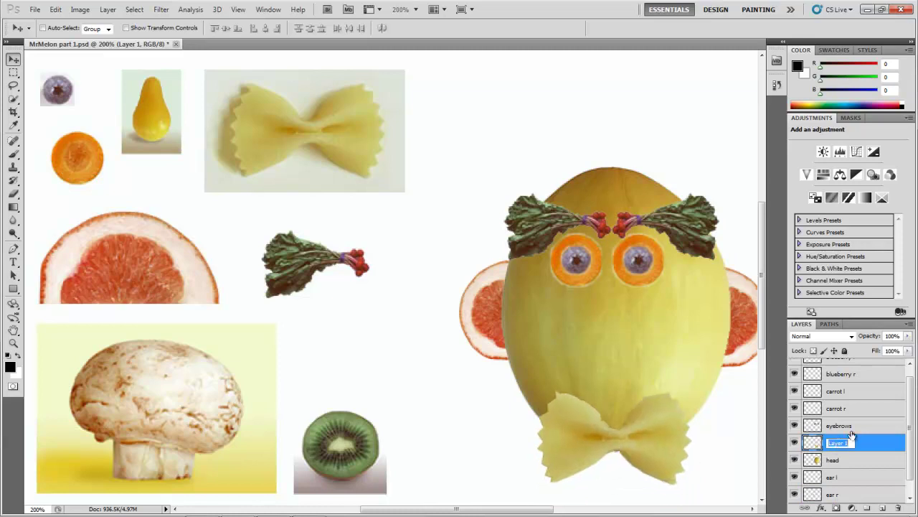
type("bowtie")
key("Return")
Step: Paint a rough Quick Selection over the mushroom on Layer 0, then deselect it with Ctrl+D
left_click(13, 99)
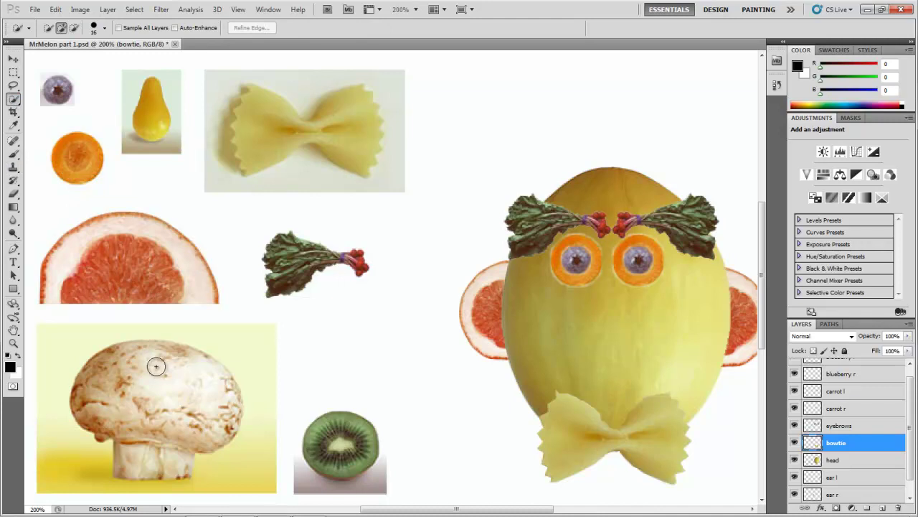
left_click_drag(154, 365, 160, 376)
scroll(861, 490, "down", 1)
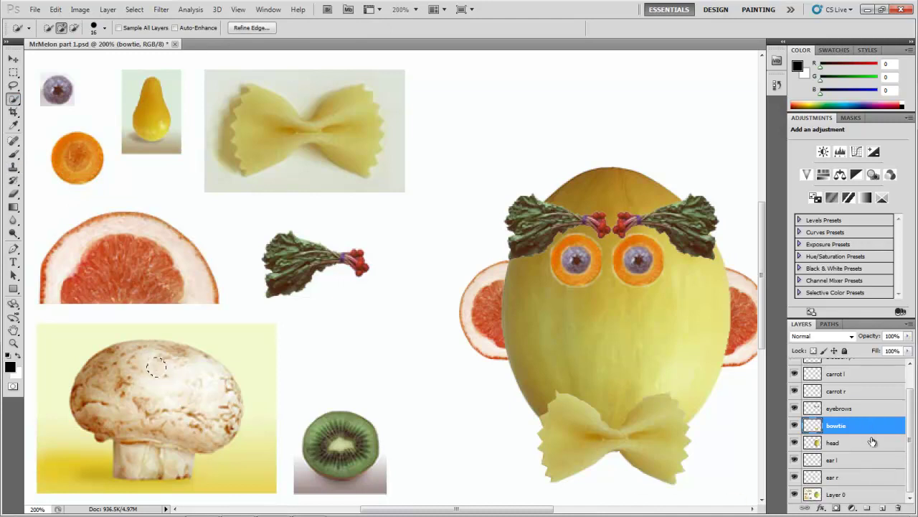
left_click(861, 491)
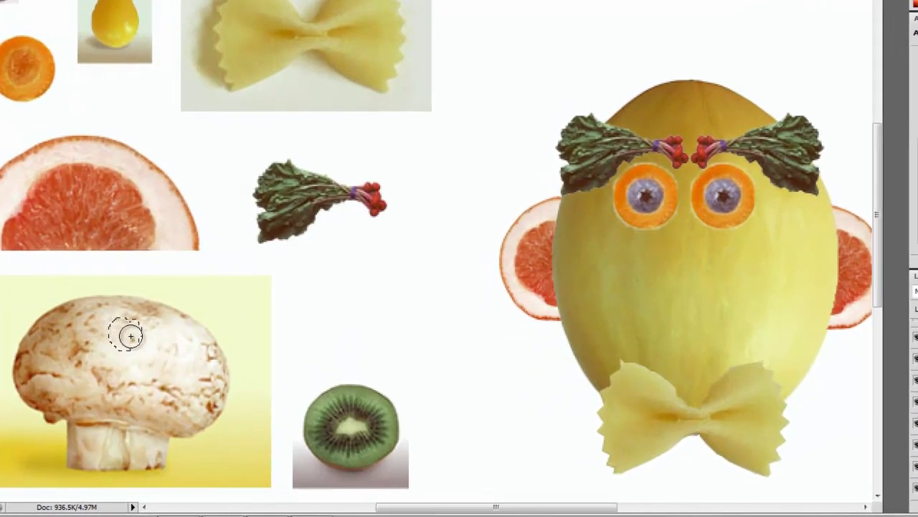
left_click_drag(169, 373, 187, 380)
mouse_move(157, 344)
left_mouse_down()
mouse_move(171, 367)
mouse_move(120, 394)
mouse_move(124, 423)
mouse_move(202, 399)
mouse_move(213, 378)
mouse_move(201, 332)
mouse_move(128, 312)
mouse_move(58, 323)
mouse_move(45, 343)
left_mouse_up()
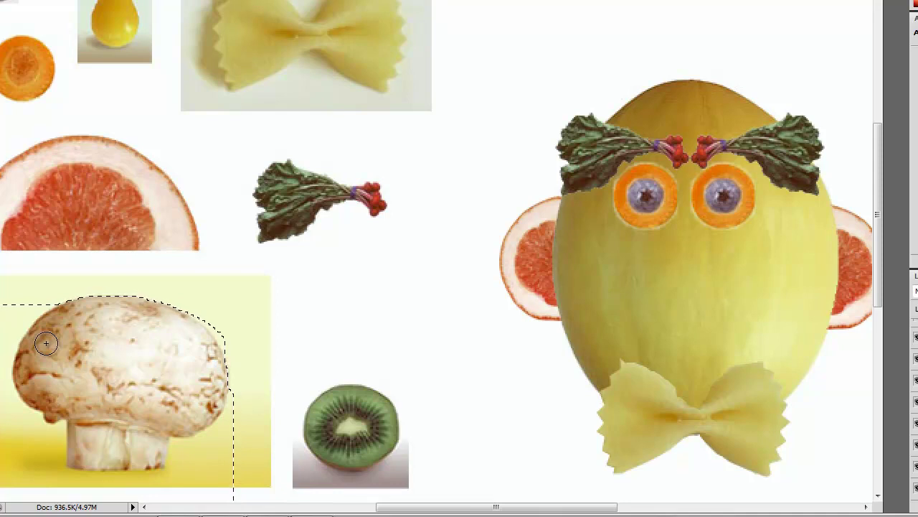
key("ctrl+d")
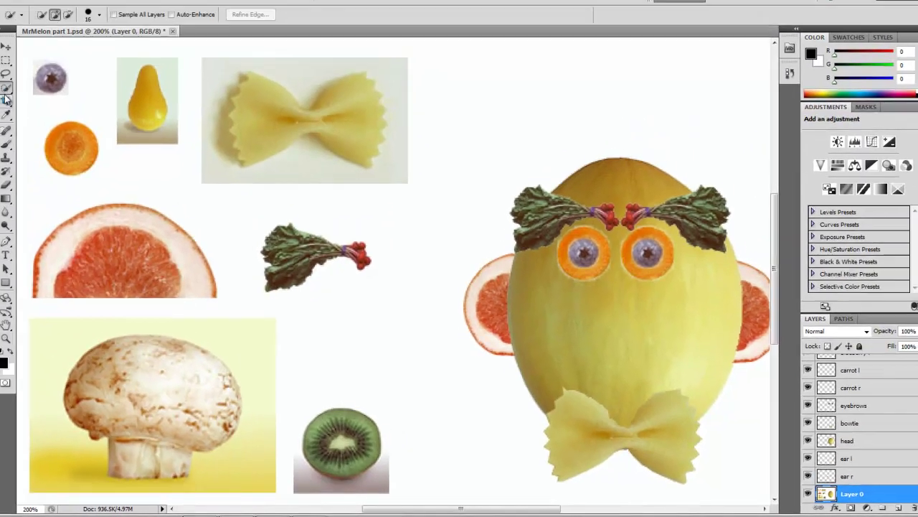
left_click(6, 87)
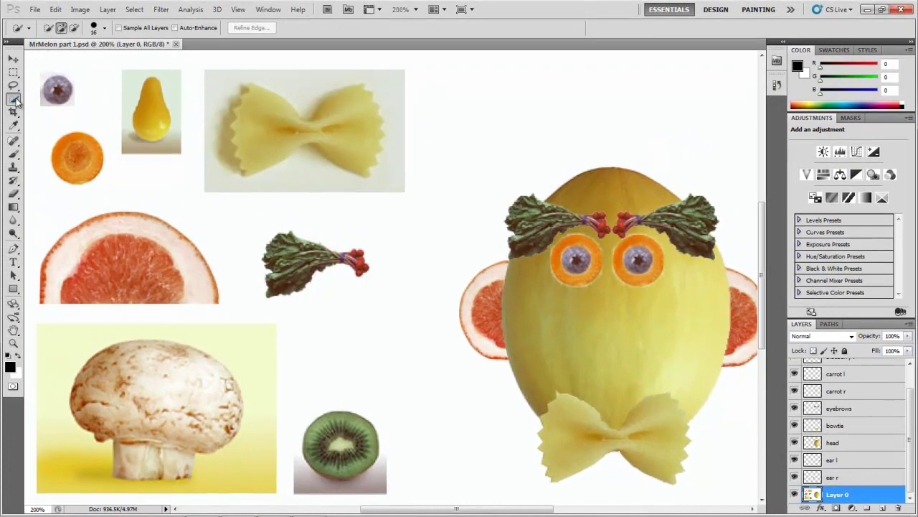
left_click(66, 94)
left_click(140, 408)
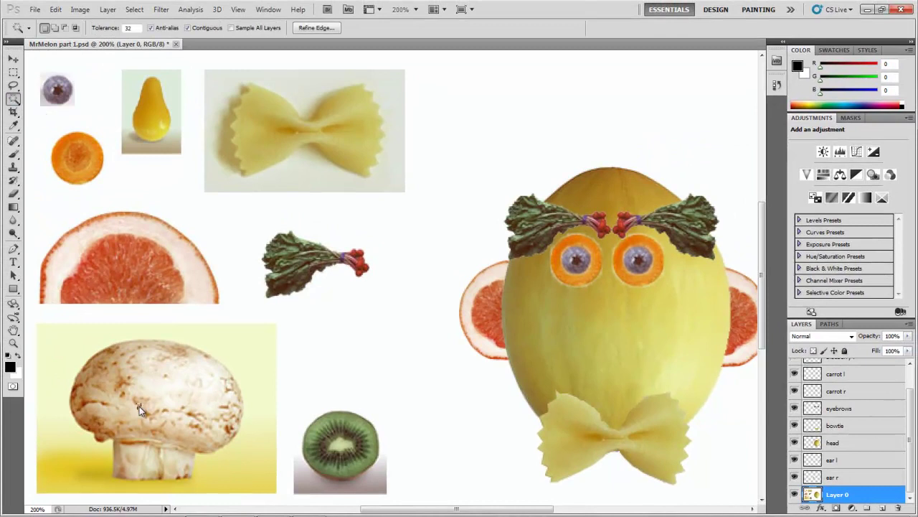
left_click(115, 382, "shift")
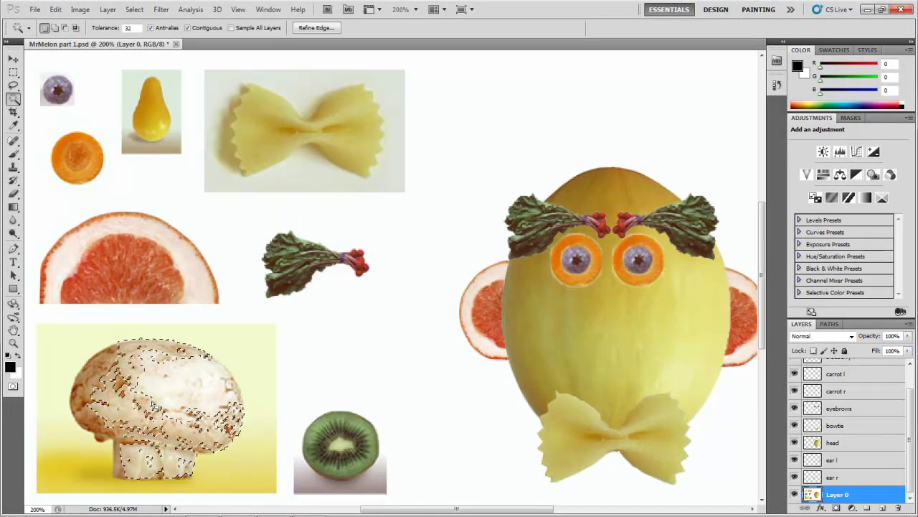
left_click(94, 384, "shift")
left_click(89, 434, "shift")
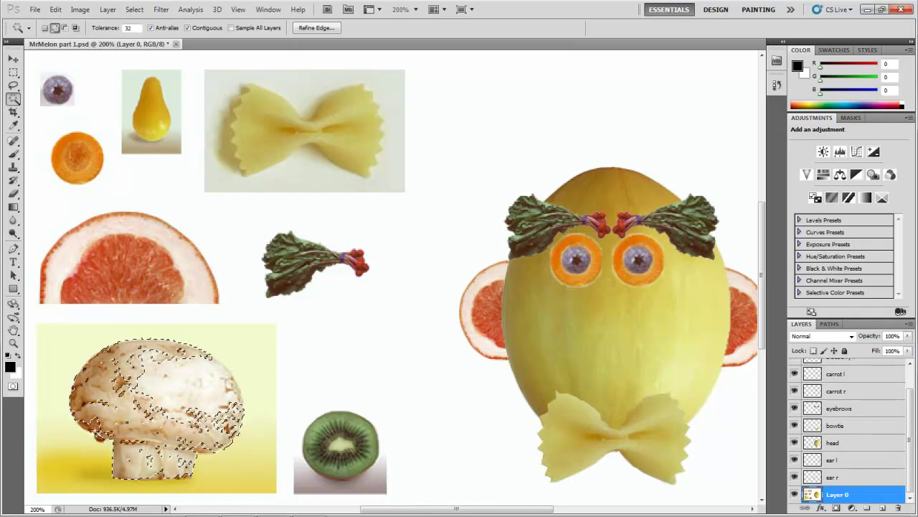
left_click(111, 403, "shift")
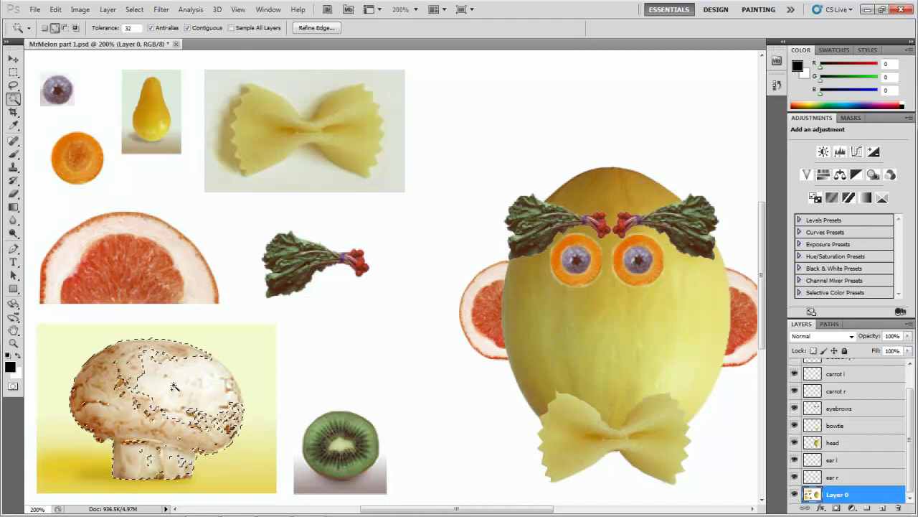
left_click(236, 393, "shift")
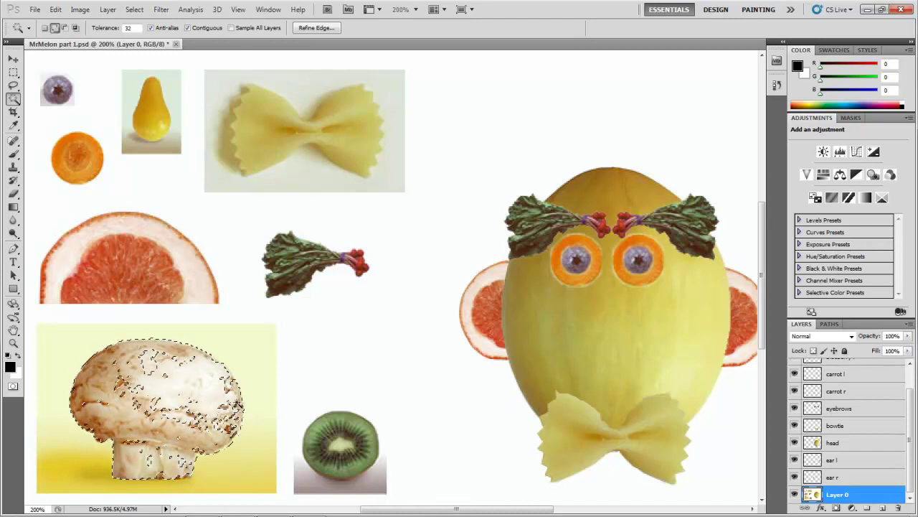
left_click(251, 434, "shift")
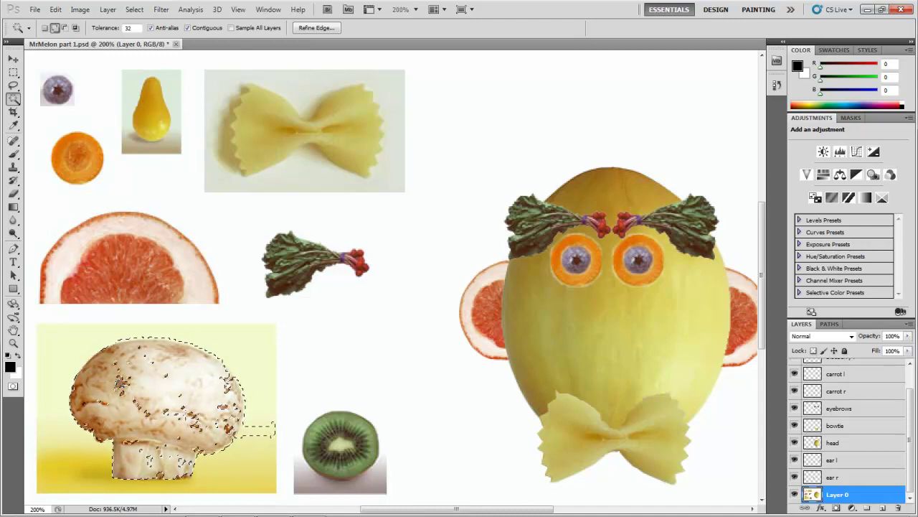
key("ctrl+d")
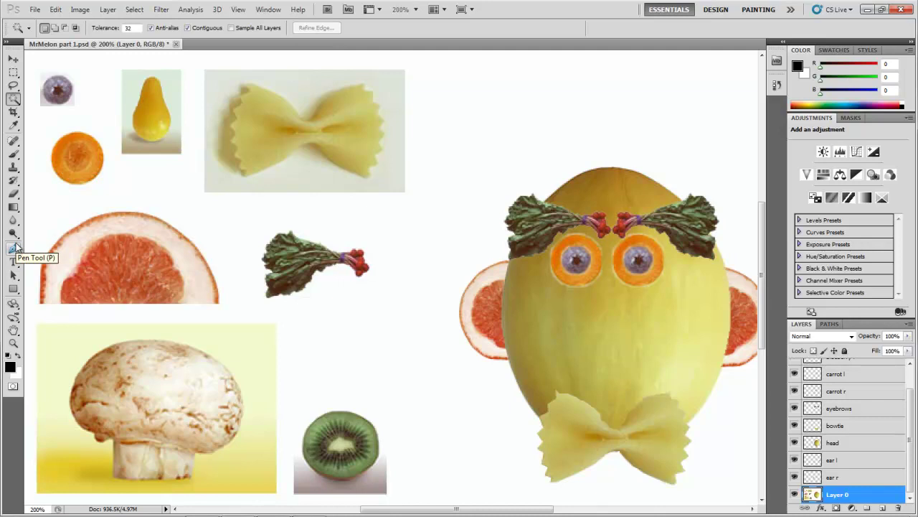
Step: With the Pen tool, place anchors across the mushroom cap's top and down its right side
left_click(13, 247)
left_click(777, 84)
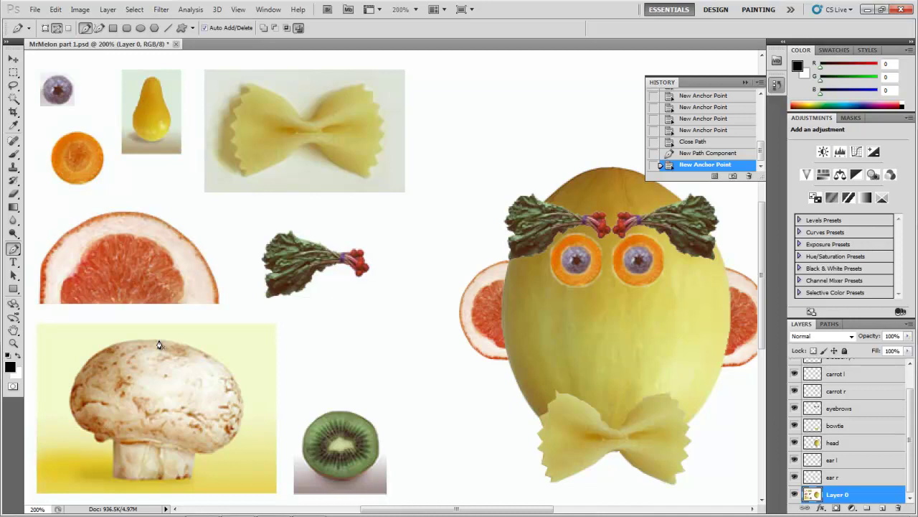
left_click(159, 342)
left_click(183, 347)
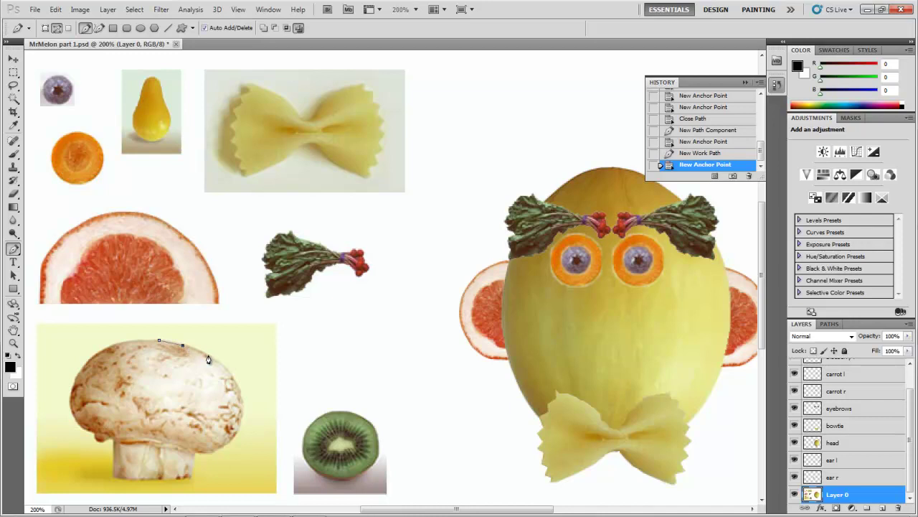
left_click(208, 355)
left_click(227, 372)
left_click(239, 393)
left_click(240, 411)
left_click_drag(234, 436, 191, 476)
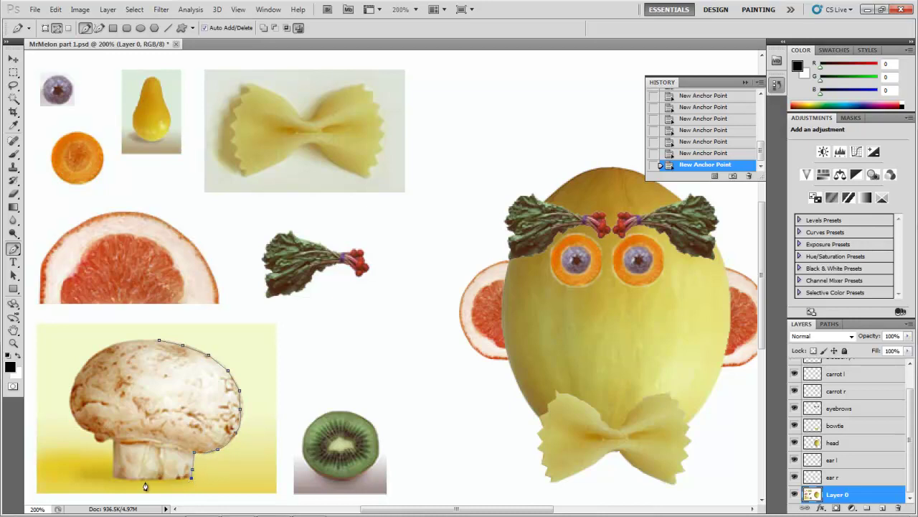
Step: Continue the path along the mushroom's base and up its left edge, closing at the first anchor
left_click(96, 434)
left_click(70, 412)
left_click(71, 386)
left_click(85, 361)
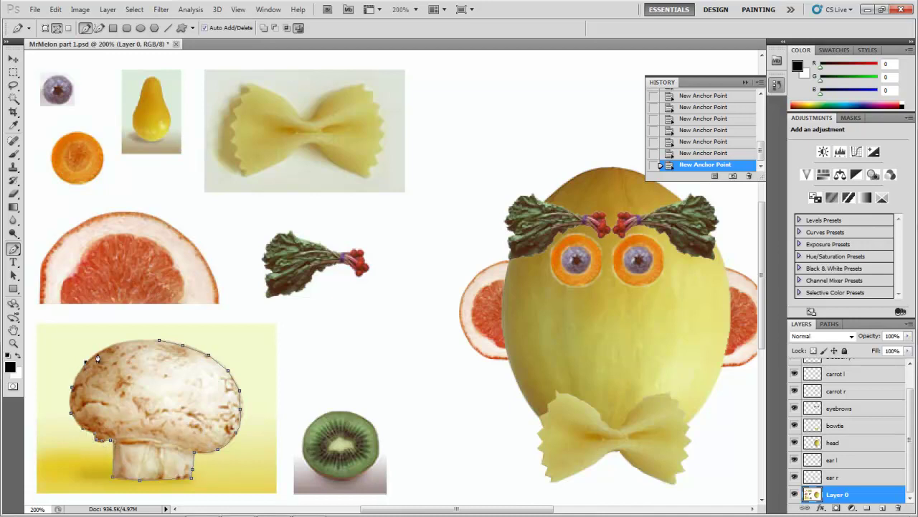
left_click(137, 341)
left_click(160, 343)
Step: Convert the mushroom Work Path into a selection with 0-pixel feather via Make Selection
left_click(830, 325)
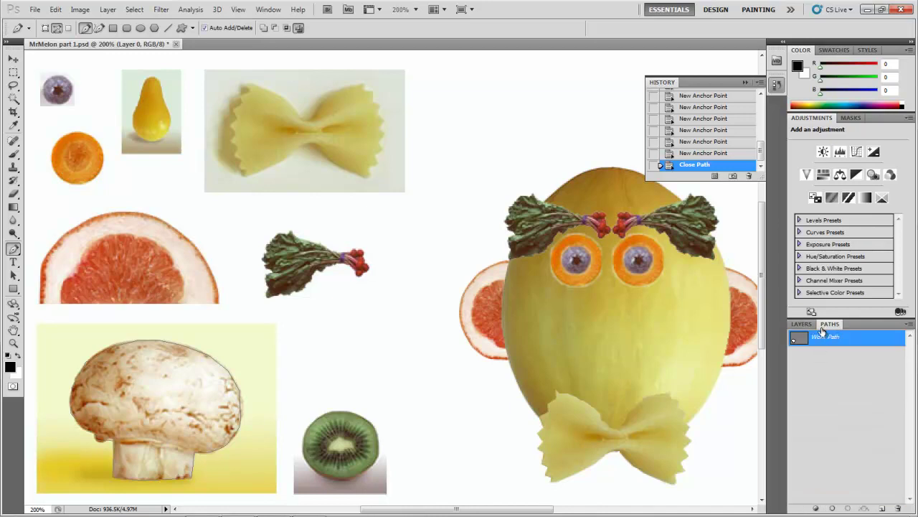
right_click(826, 339)
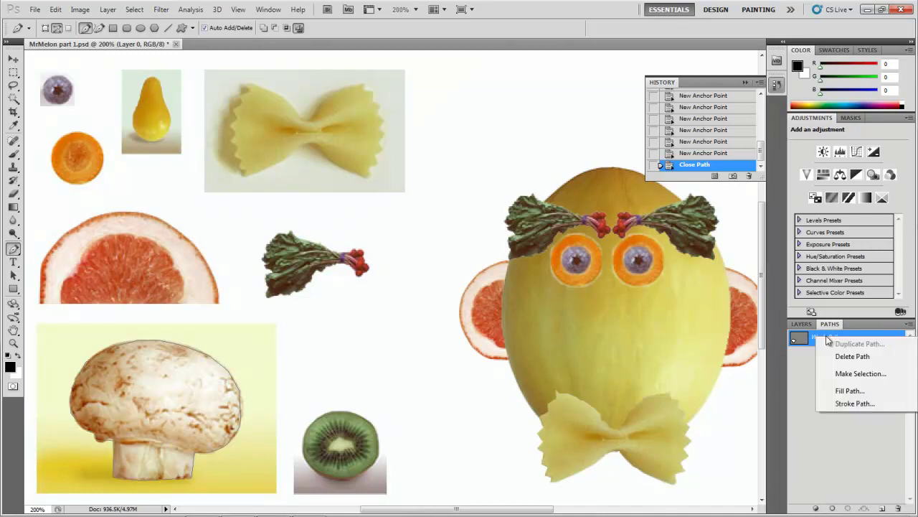
left_click(848, 376)
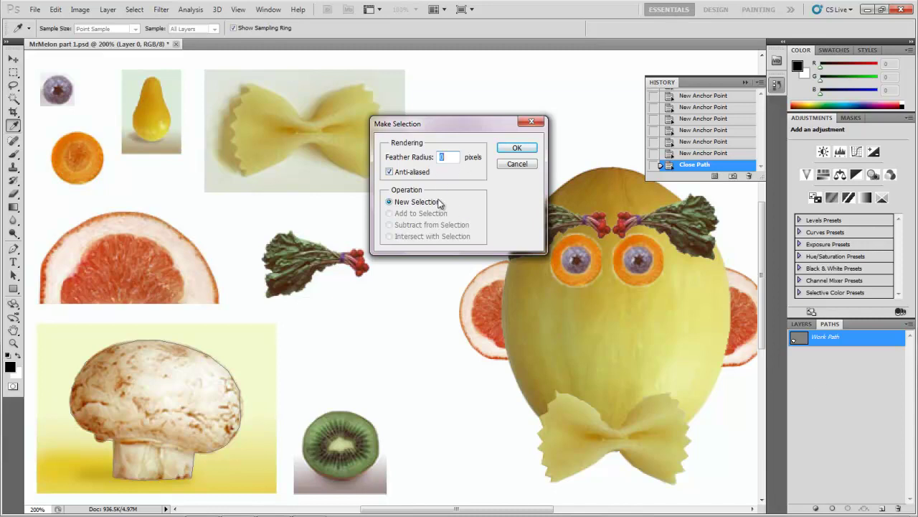
left_click(517, 149)
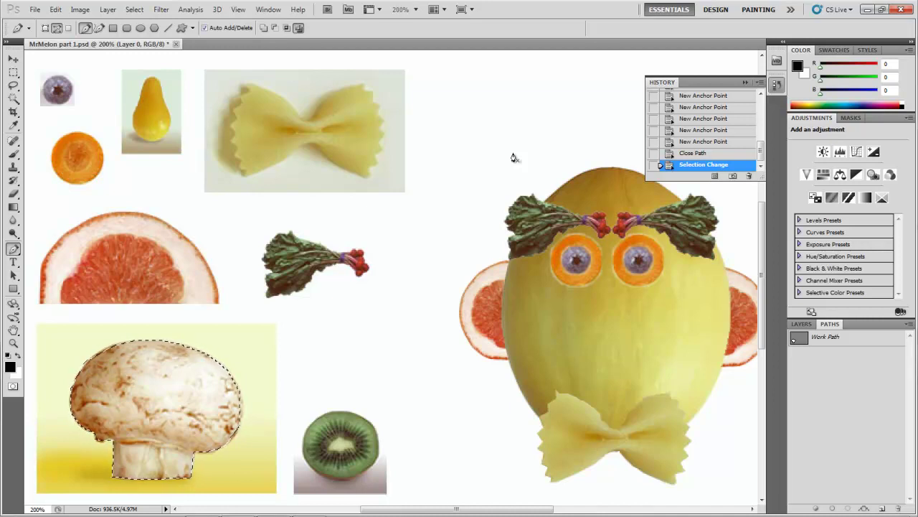
Step: Paste the mushroom onto Layer 1, set it atop the melon head as a hat, stacked above head
left_click(802, 325)
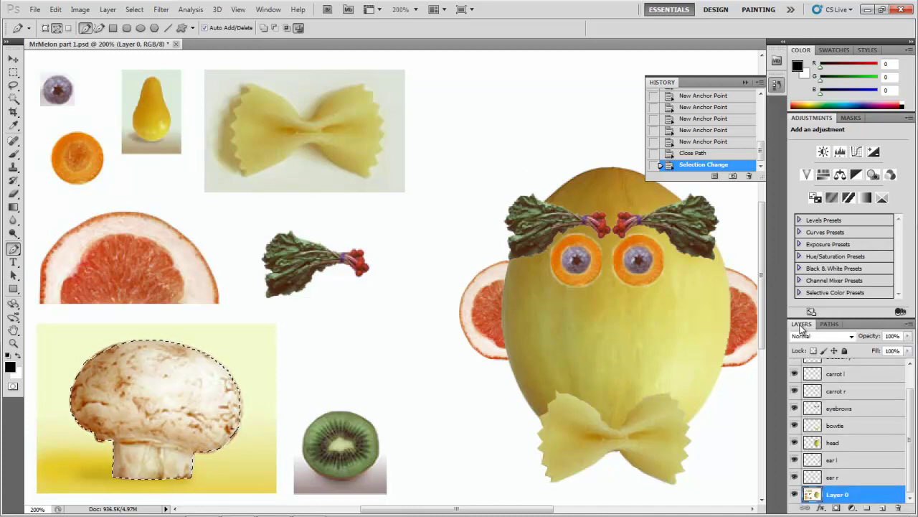
key("ctrl+v")
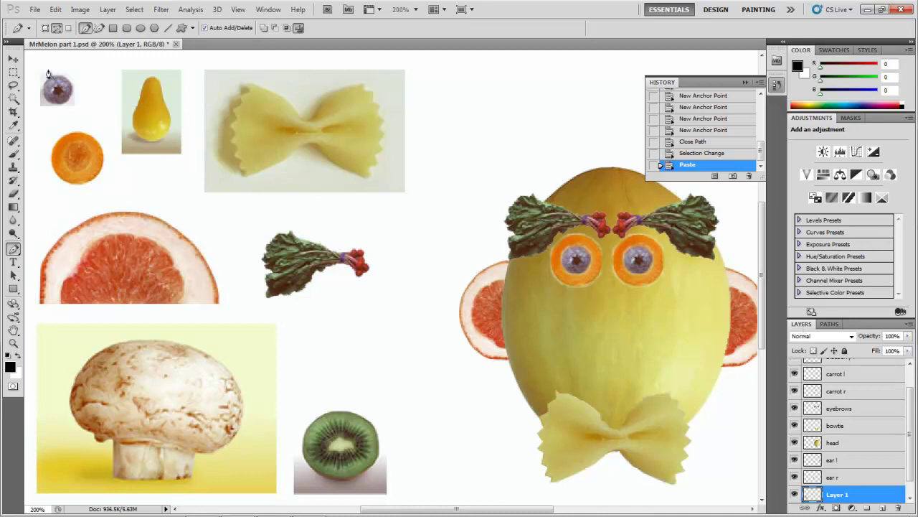
left_click(14, 59)
left_click_drag(141, 414, 603, 125)
left_click_drag(838, 495, 832, 435)
left_click_drag(612, 115, 608, 105)
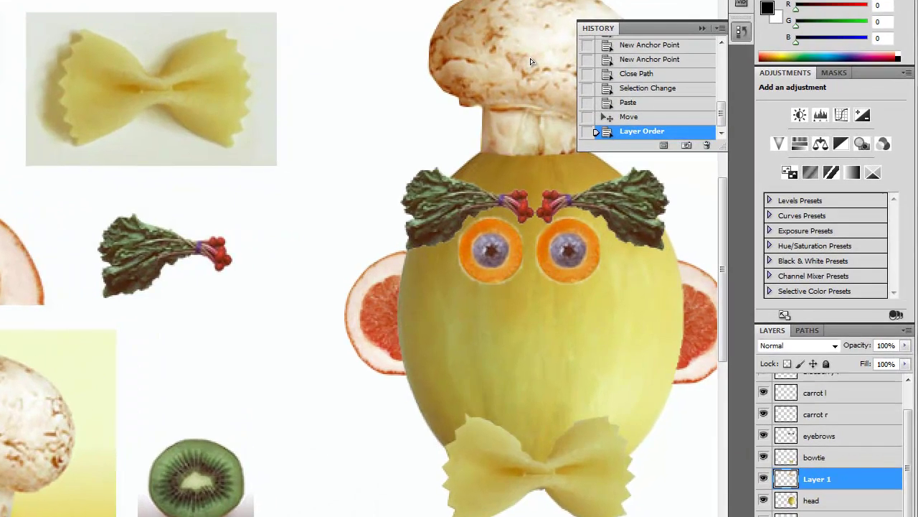
left_click(702, 28)
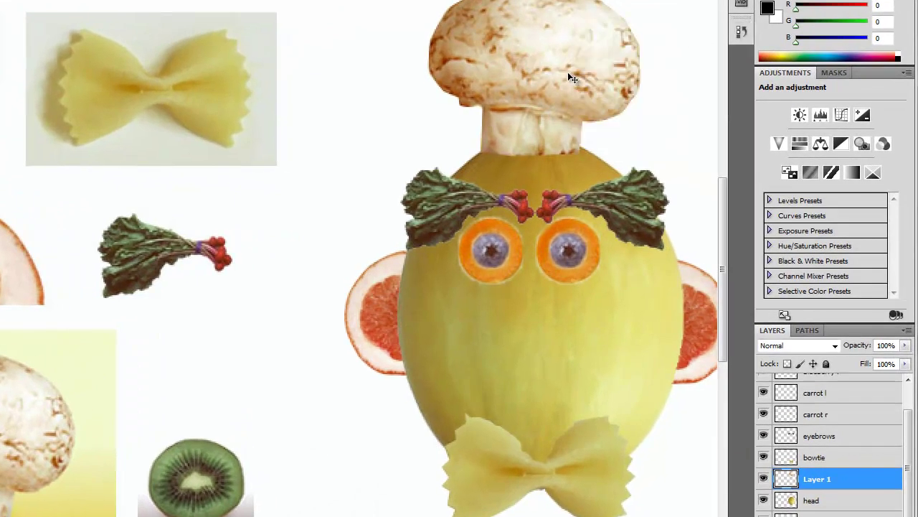
left_click_drag(558, 72, 567, 74)
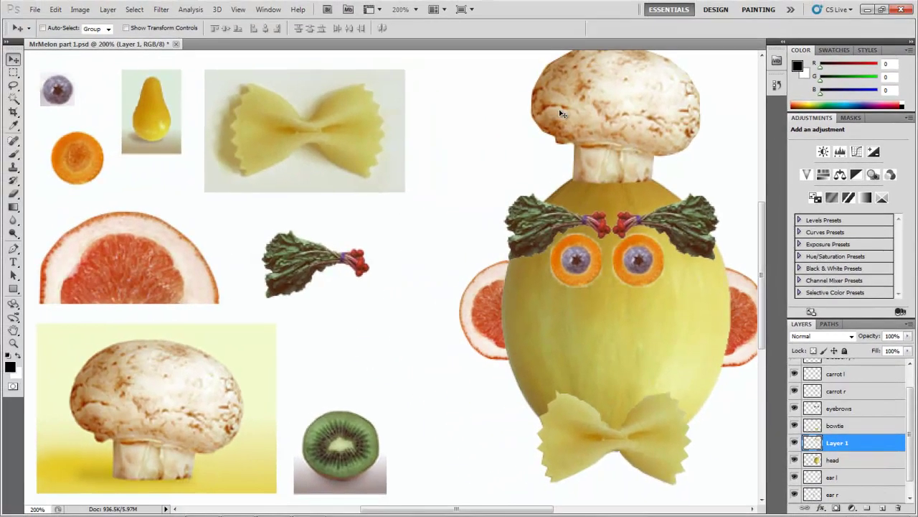
Step: Quick-select the pear on Layer 0 and copy it onto its own new layer
scroll(459, 77, "up", 2)
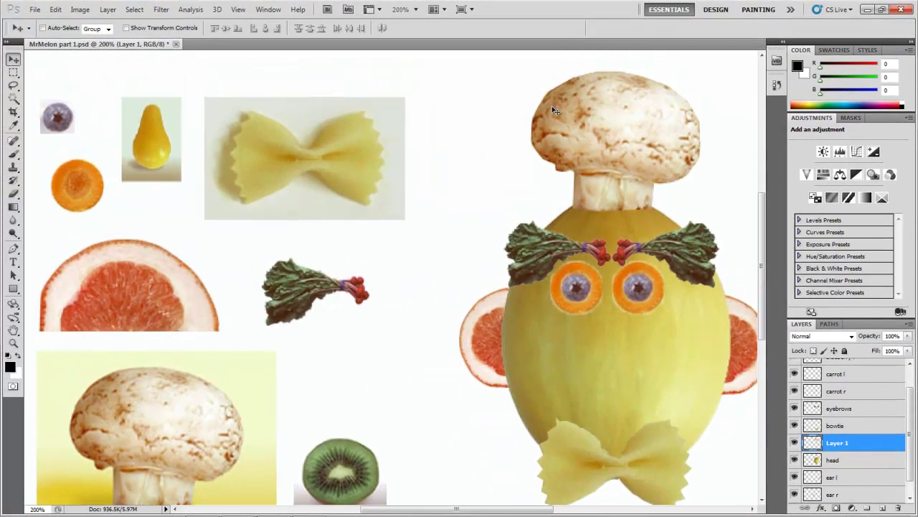
scroll(526, 142, "down", 1)
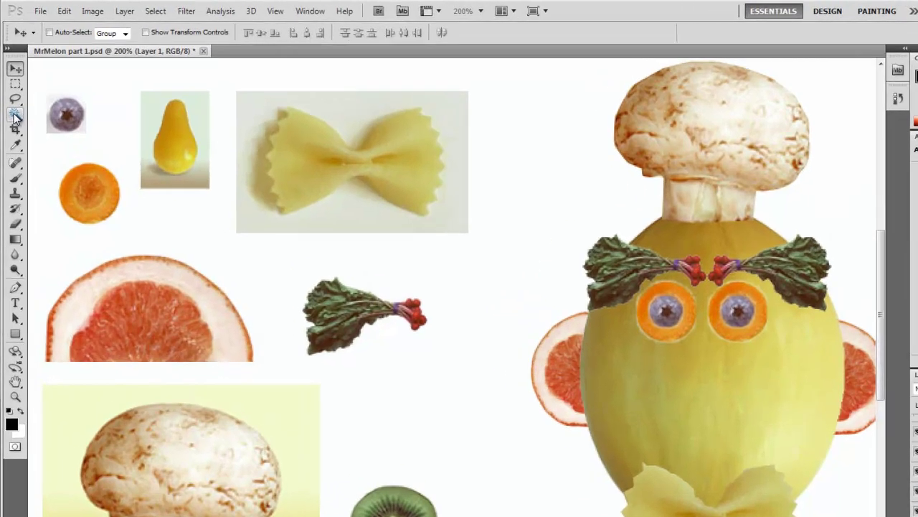
left_click(14, 100)
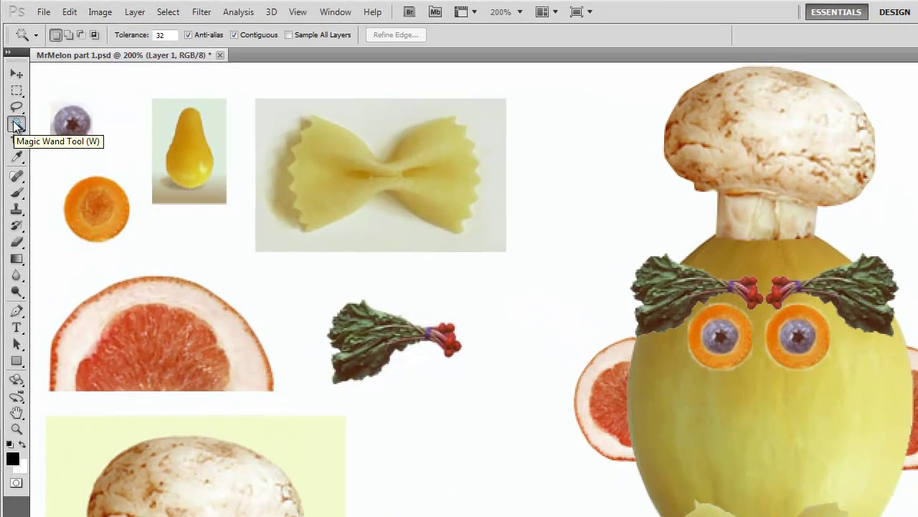
right_click(16, 126)
left_click(79, 117)
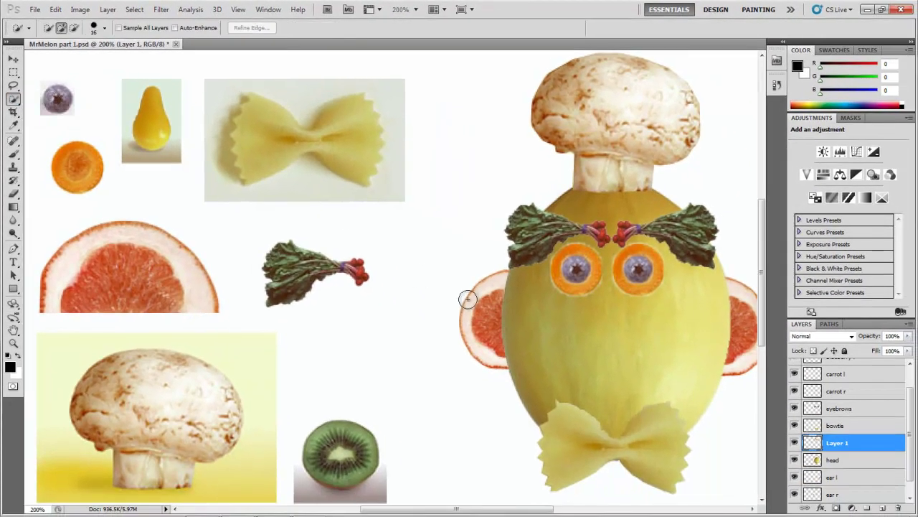
scroll(837, 488, "down", 1)
left_click(837, 494)
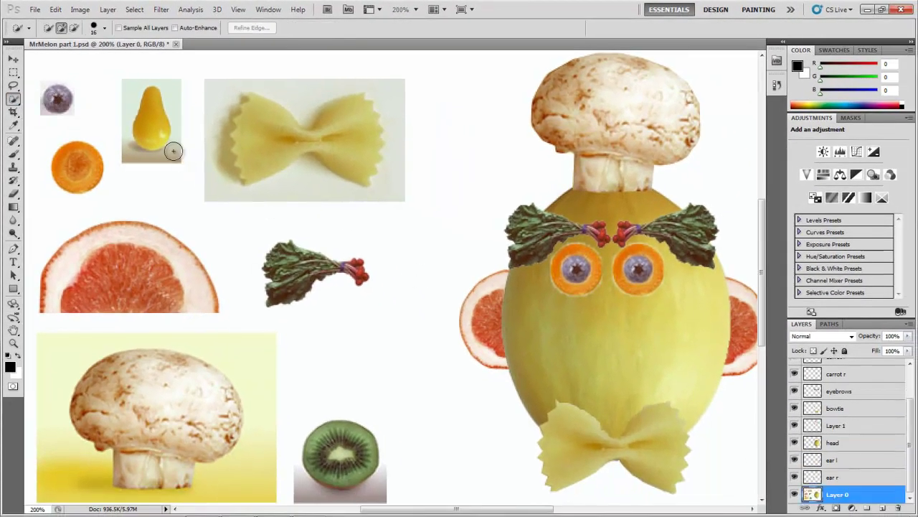
mouse_move(157, 137)
left_mouse_down()
mouse_move(153, 93)
mouse_move(151, 144)
left_mouse_up()
key("ctrl+j")
Step: Stack the pear layer above head to serve as the nose
left_click(13, 59)
left_click_drag(149, 135, 364, 259)
key("ctrl+z")
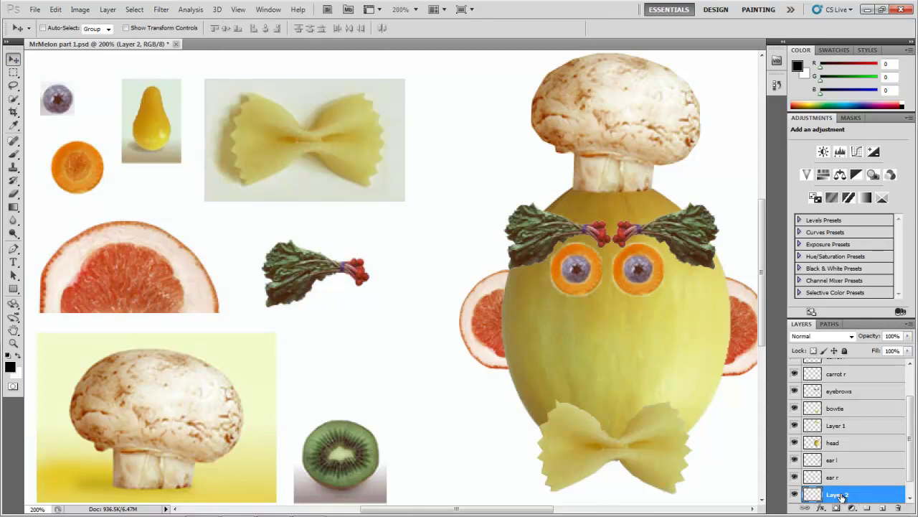
left_click_drag(838, 494, 833, 442)
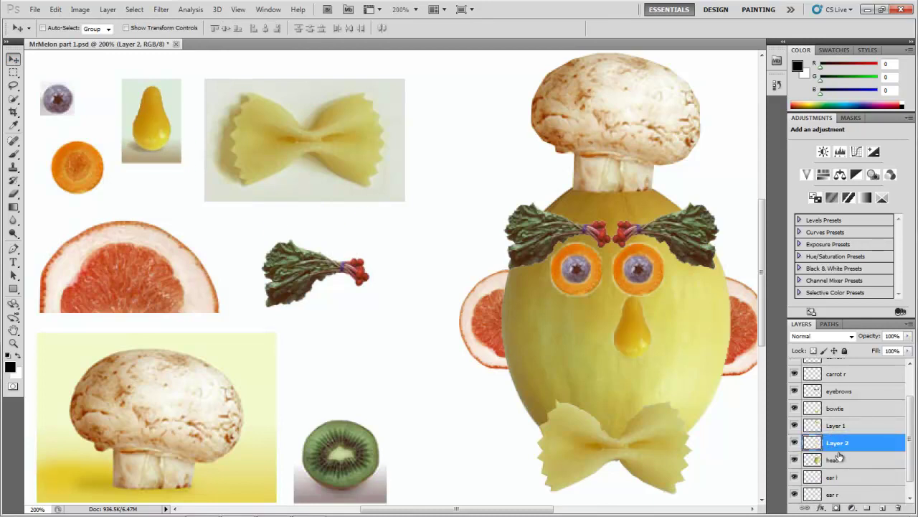
Step: Rename Layer 2 to pear and Layer 1 to mushroom, then nudge the pear nose up and left
double_click(838, 442)
type("pear")
key("Return")
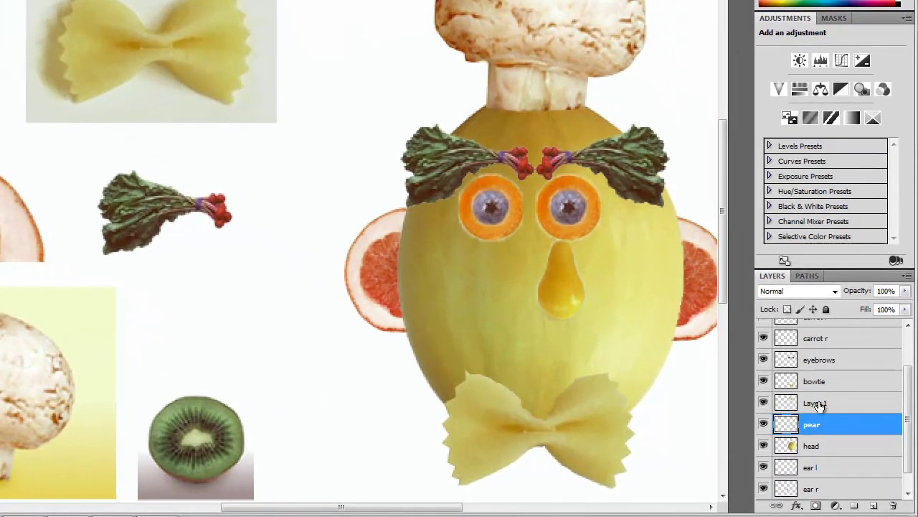
double_click(819, 404)
type("mushroom")
key("Return")
left_click(825, 425)
left_click_drag(556, 301, 538, 294)
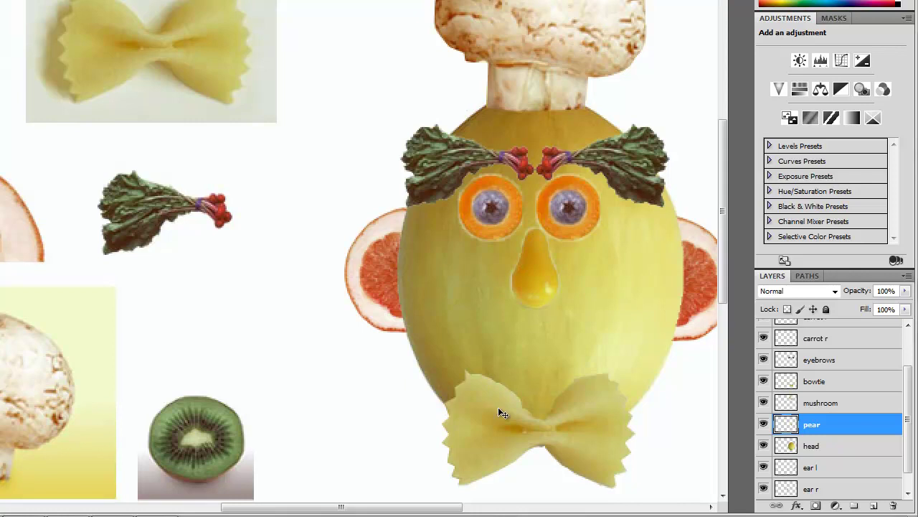
Step: On Layer 0, begin a pen path at the kiwi's top edge and trace its right side to the bottom
scroll(810, 466, "down", 1)
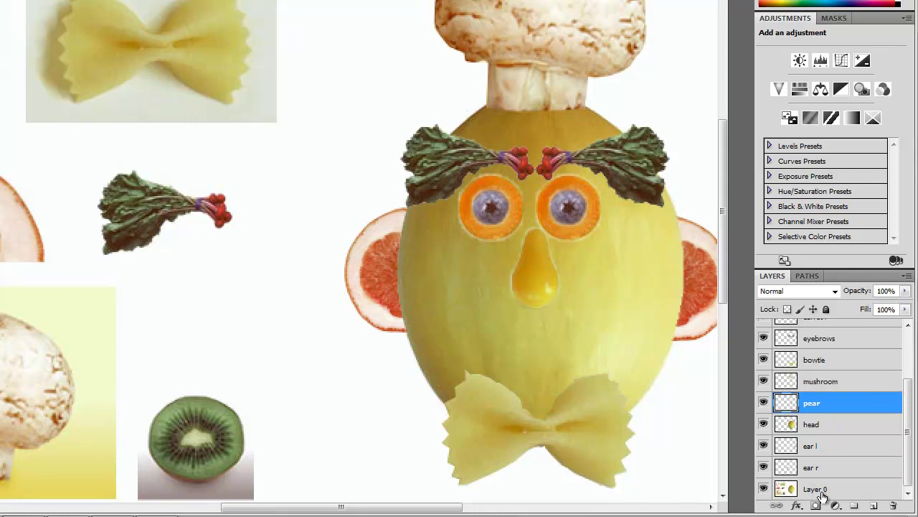
left_click(817, 490)
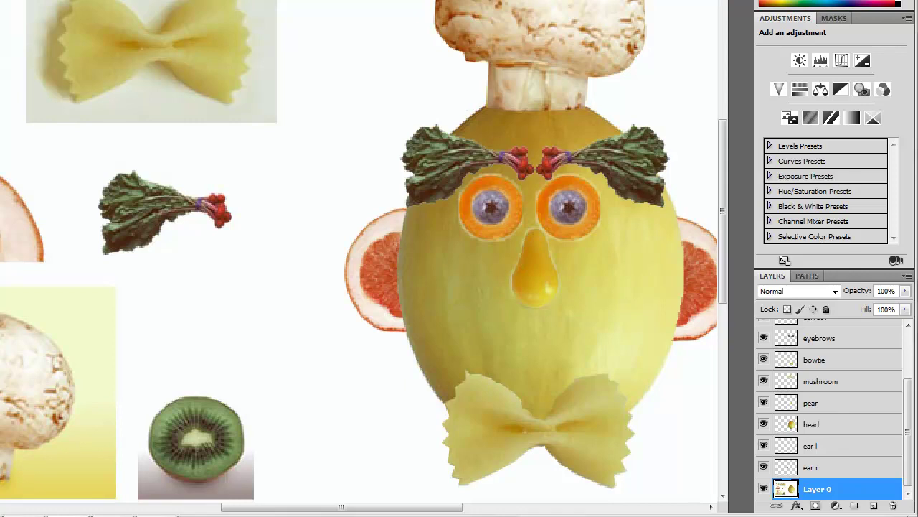
left_click(204, 395)
left_click(232, 409)
left_click(243, 431)
left_click(238, 456)
left_click(225, 470)
left_click(210, 477)
Step: Continue the anchor points up the kiwi's left side and close the path at the start point
left_click(194, 478)
left_click(168, 471)
left_click(152, 450)
left_click(152, 424)
left_click(168, 403)
left_click(205, 399)
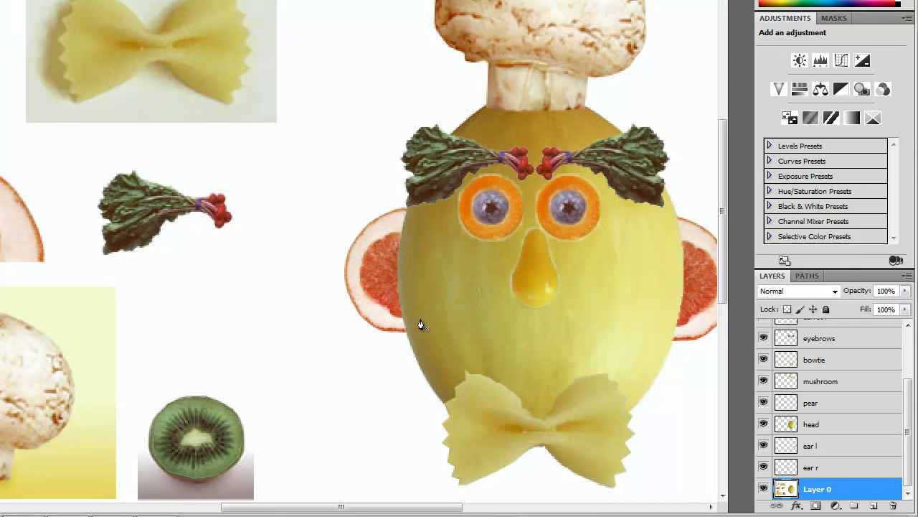
Step: Turn the kiwi Work Path into a selection with no feathering and copy it to a new layer
left_click(813, 277)
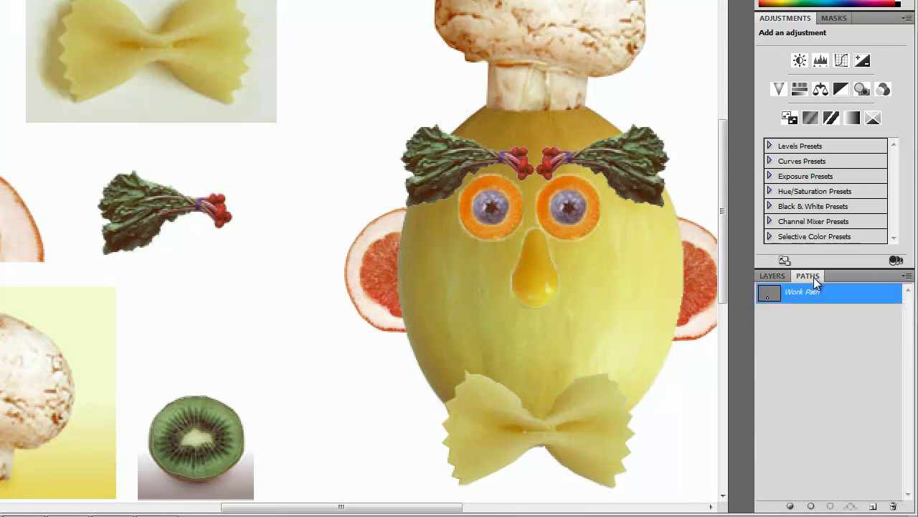
right_click(802, 291)
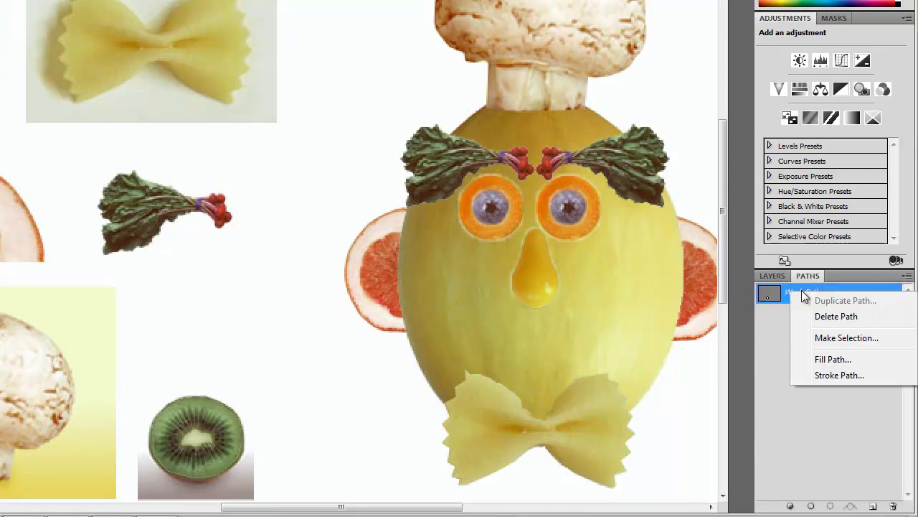
left_click(847, 337)
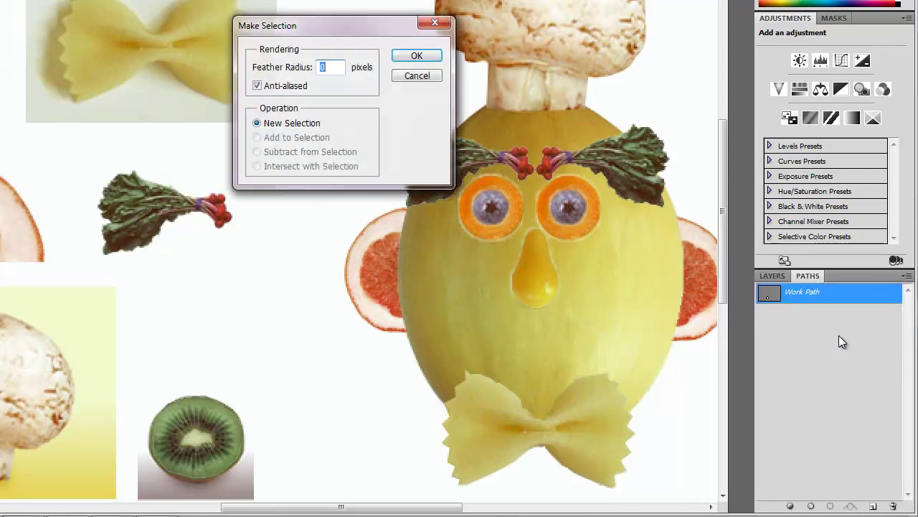
left_click(419, 57)
left_click(792, 273)
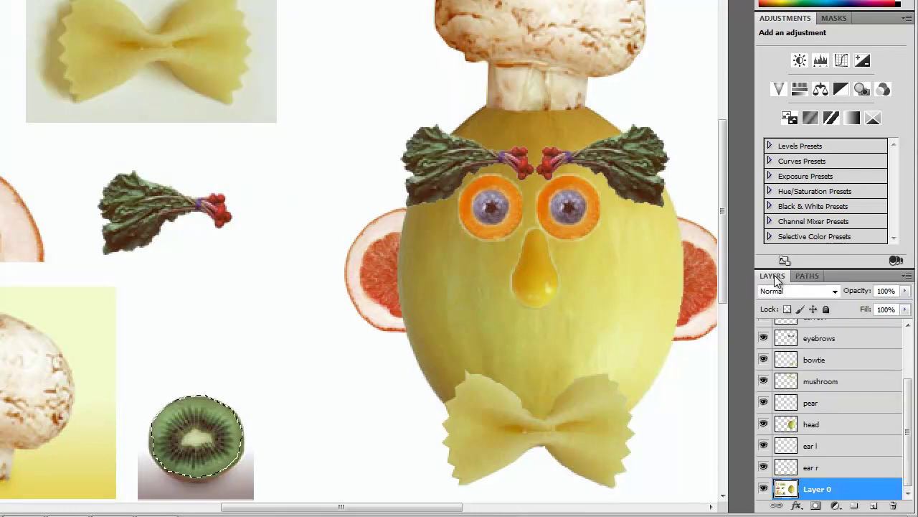
key("ctrl+j")
Step: Move the kiwi layer above head, place it below the pear nose, and name it 'kiwi'
left_click_drag(811, 493, 809, 422)
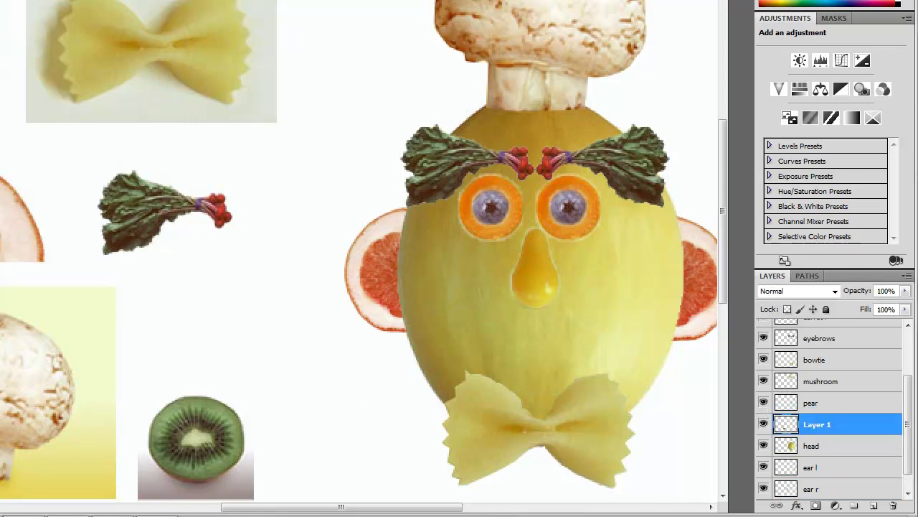
left_click_drag(193, 445, 528, 360)
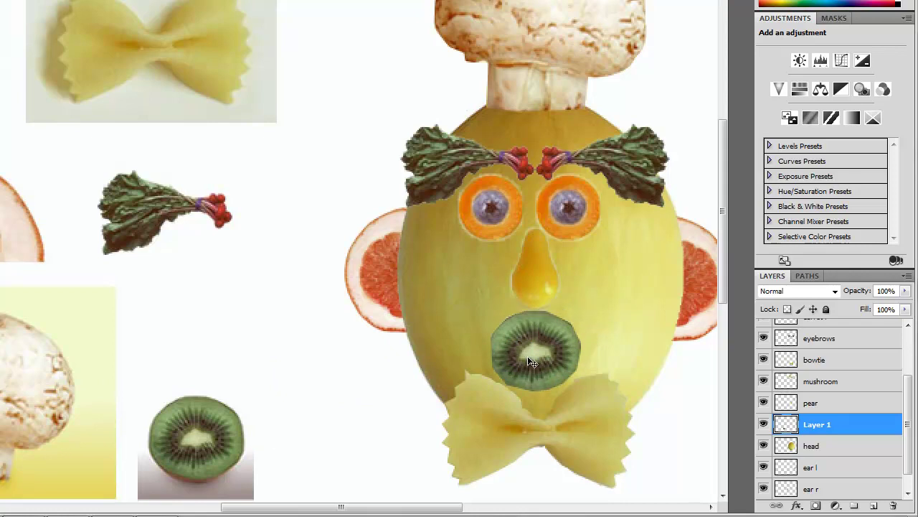
double_click(816, 425)
type("kiwi")
key("Return")
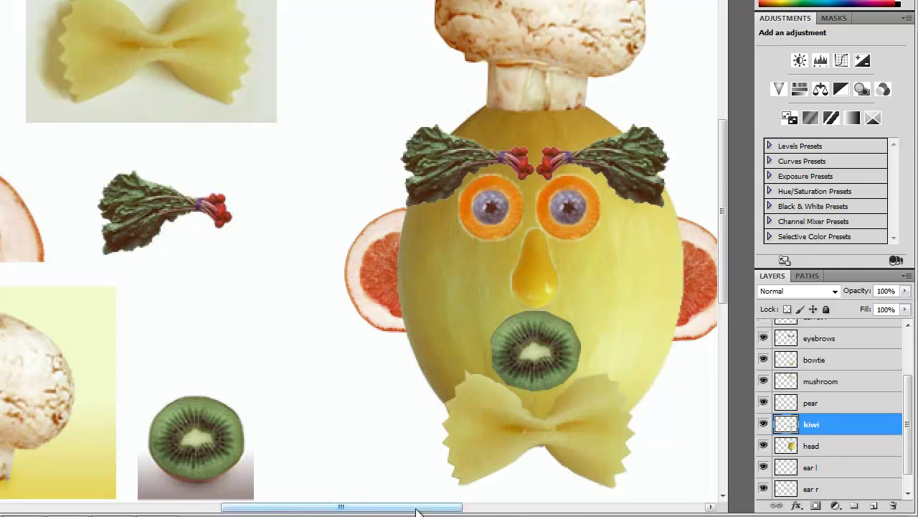
left_click_drag(418, 507, 450, 511)
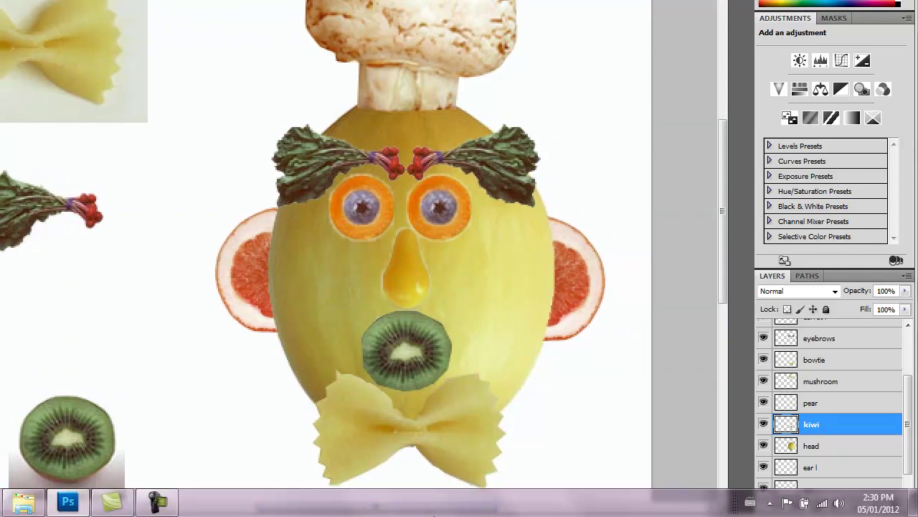
left_click(814, 449)
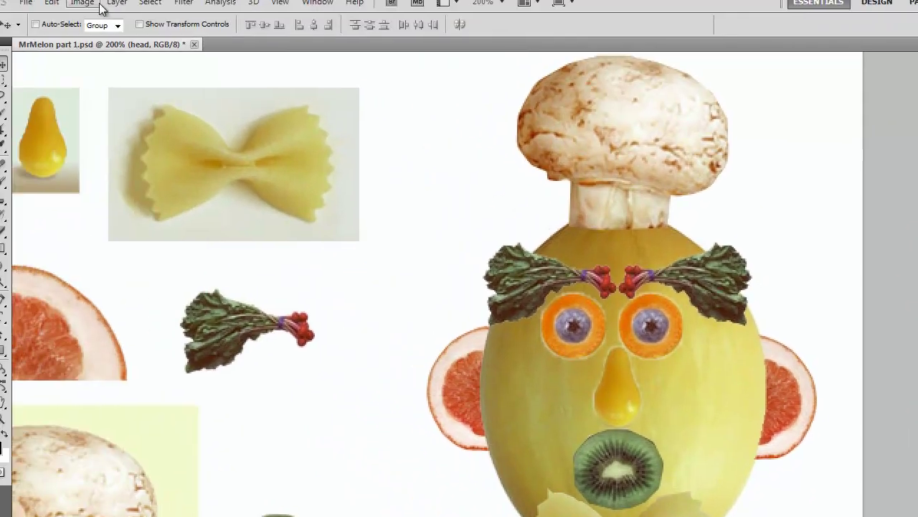
left_click(100, 11)
mouse_move(117, 51)
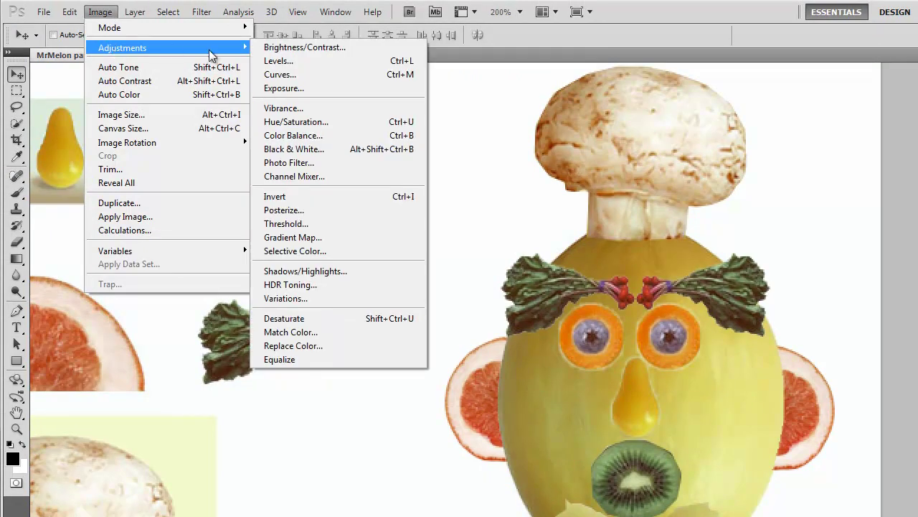
left_click(286, 123)
left_click_drag(771, 100, 280, 71)
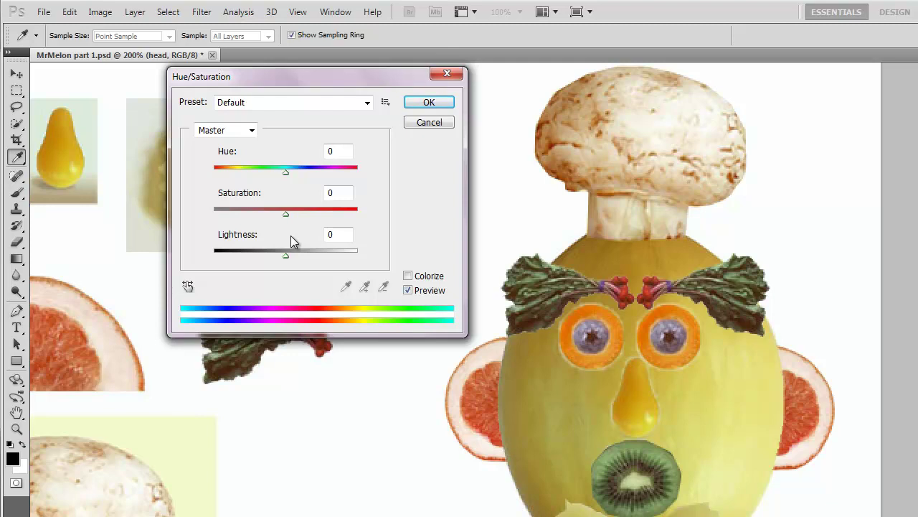
left_click_drag(285, 170, 339, 171)
mouse_move(282, 215)
left_mouse_down()
mouse_move(346, 216)
mouse_move(182, 211)
mouse_move(288, 212)
left_mouse_up()
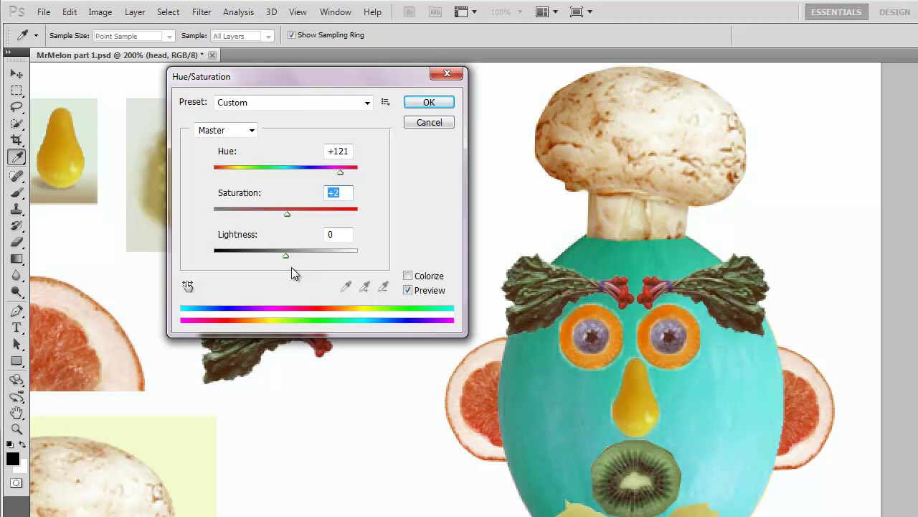
mouse_move(285, 255)
left_mouse_down()
mouse_move(323, 255)
mouse_move(258, 261)
mouse_move(287, 259)
left_mouse_up()
left_click_drag(289, 260, 288, 261)
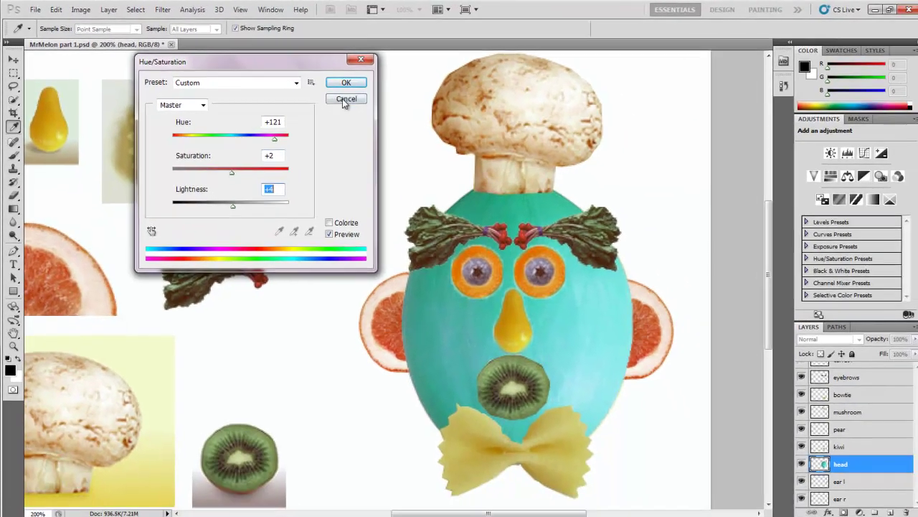
left_click(429, 122)
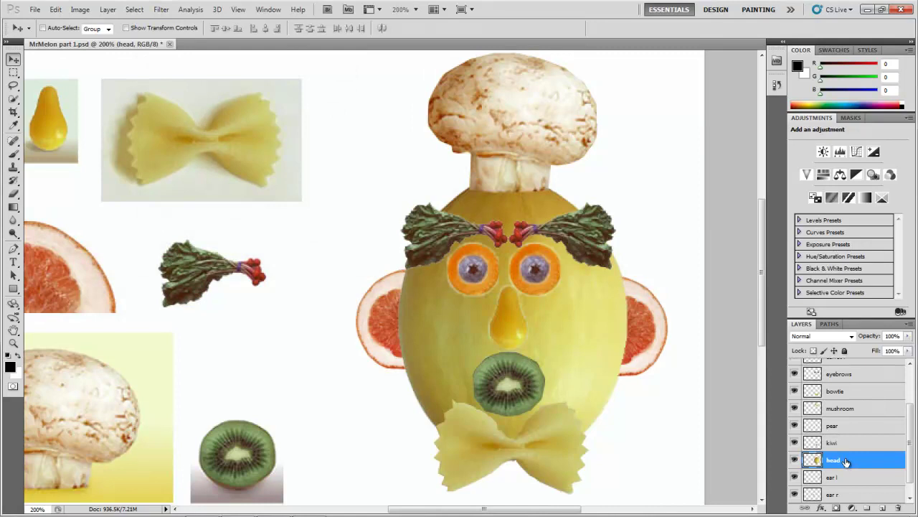
Step: Duplicate the head layer and recolour the copy green with Hue/Saturation
left_click_drag(847, 462, 883, 507)
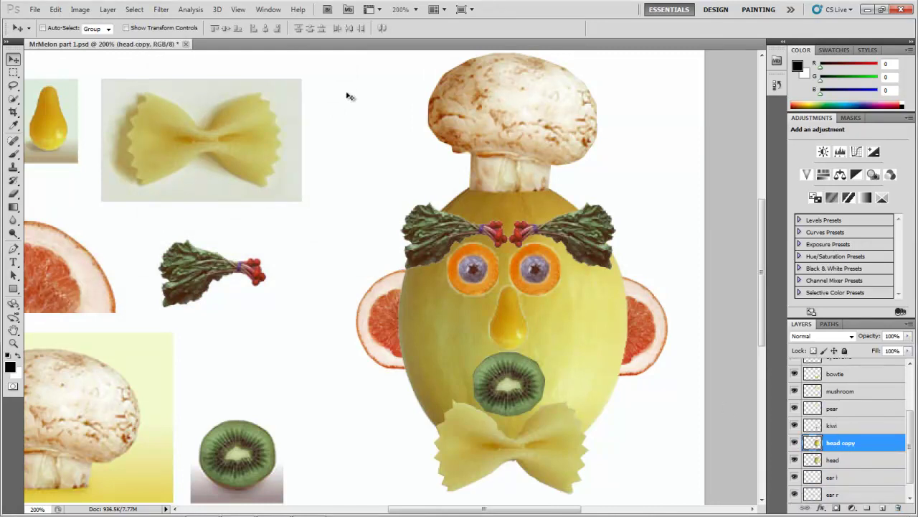
left_click(81, 10)
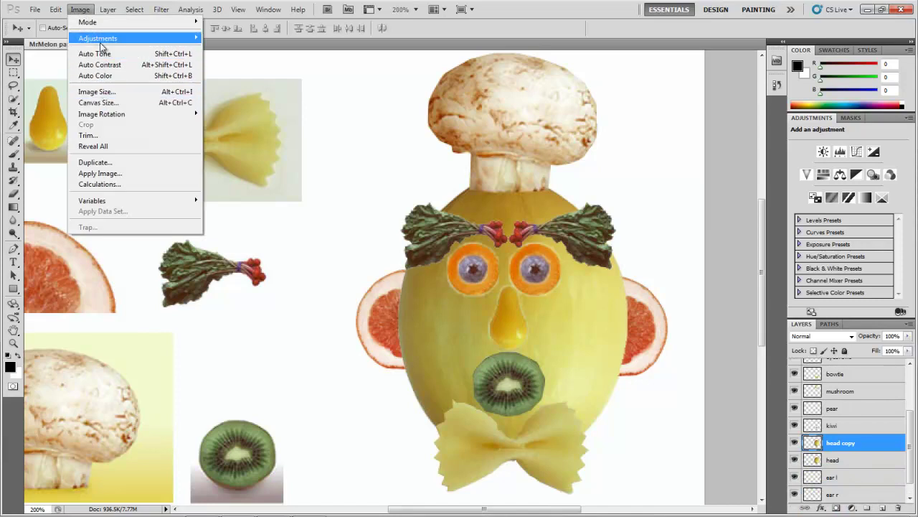
mouse_move(102, 42)
left_click(241, 98)
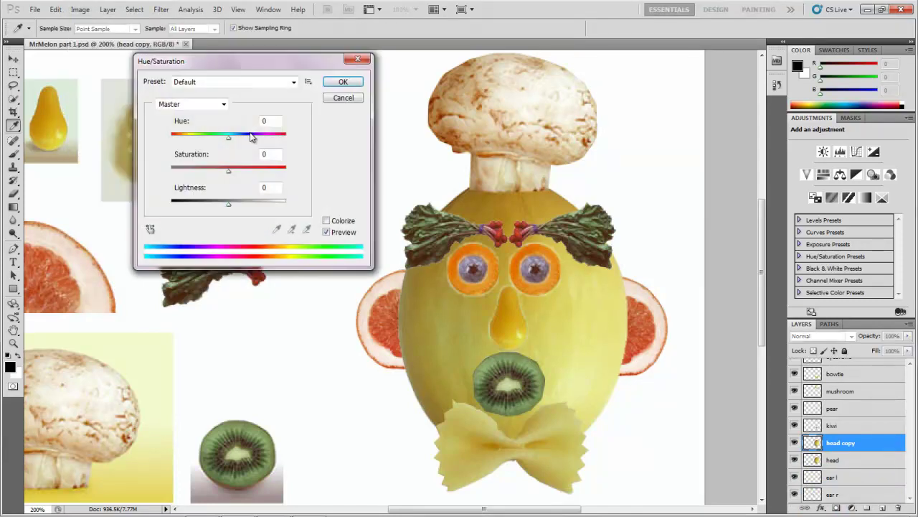
left_click(261, 137)
left_click(342, 82)
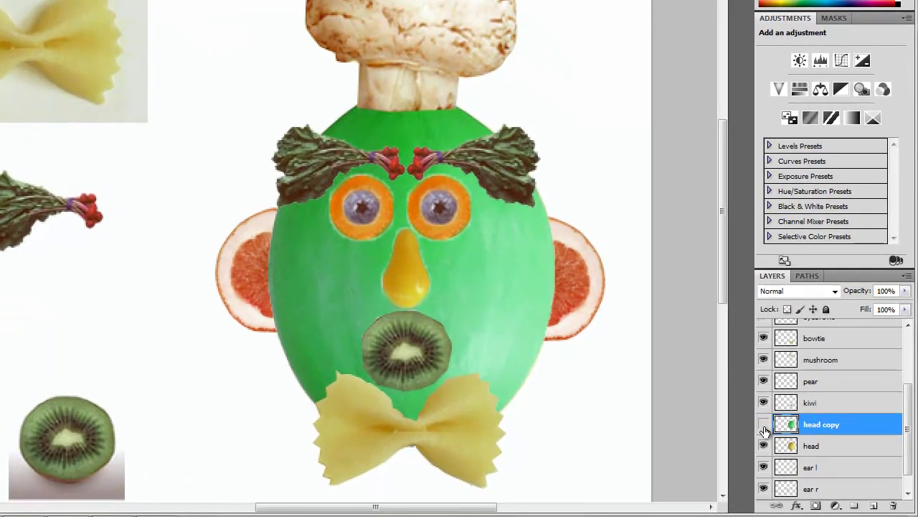
Step: Hide the green head copy layer so the yellow melon shows
left_click(794, 442)
left_click(764, 427)
left_click(764, 427)
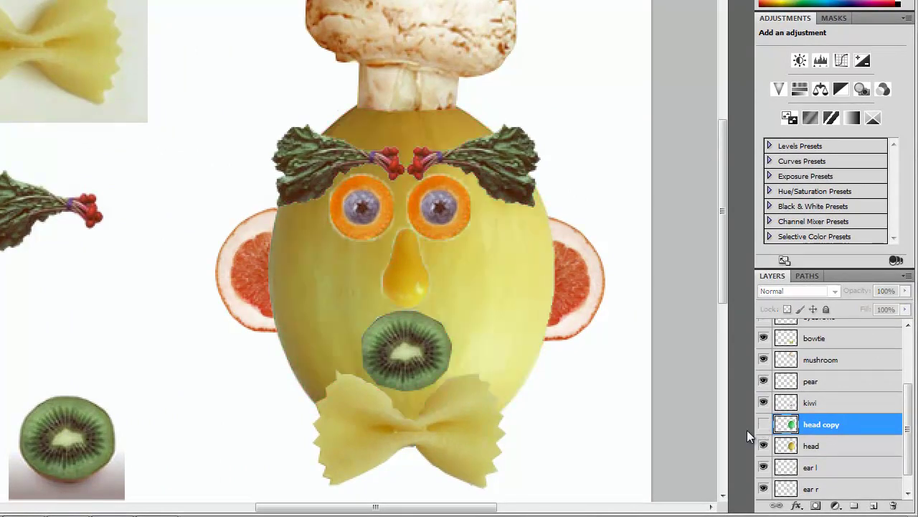